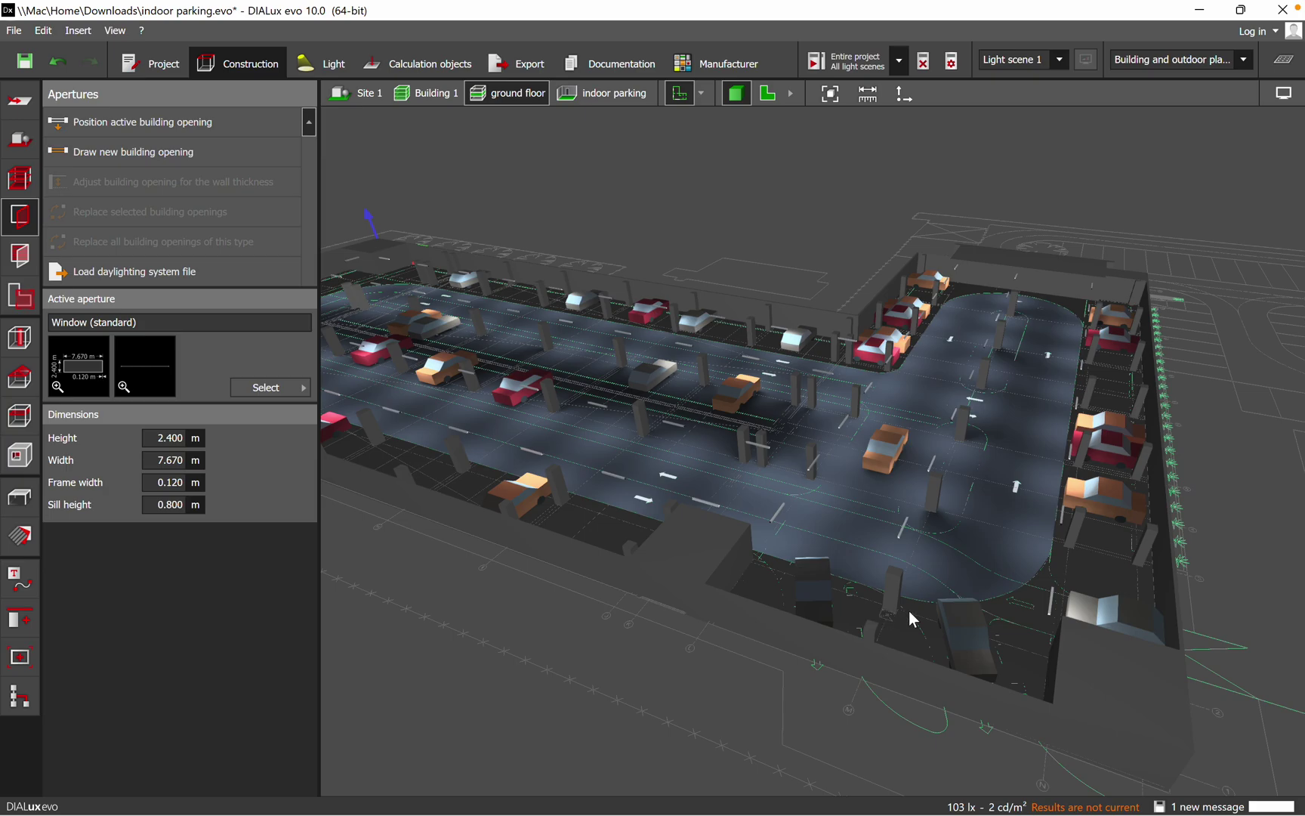
# - Examine the ground floor's corner bays, columns and enclosed block beside the outer wall from several angles
pyautogui.moveTo(912, 611); pyautogui.dragTo(944, 531)
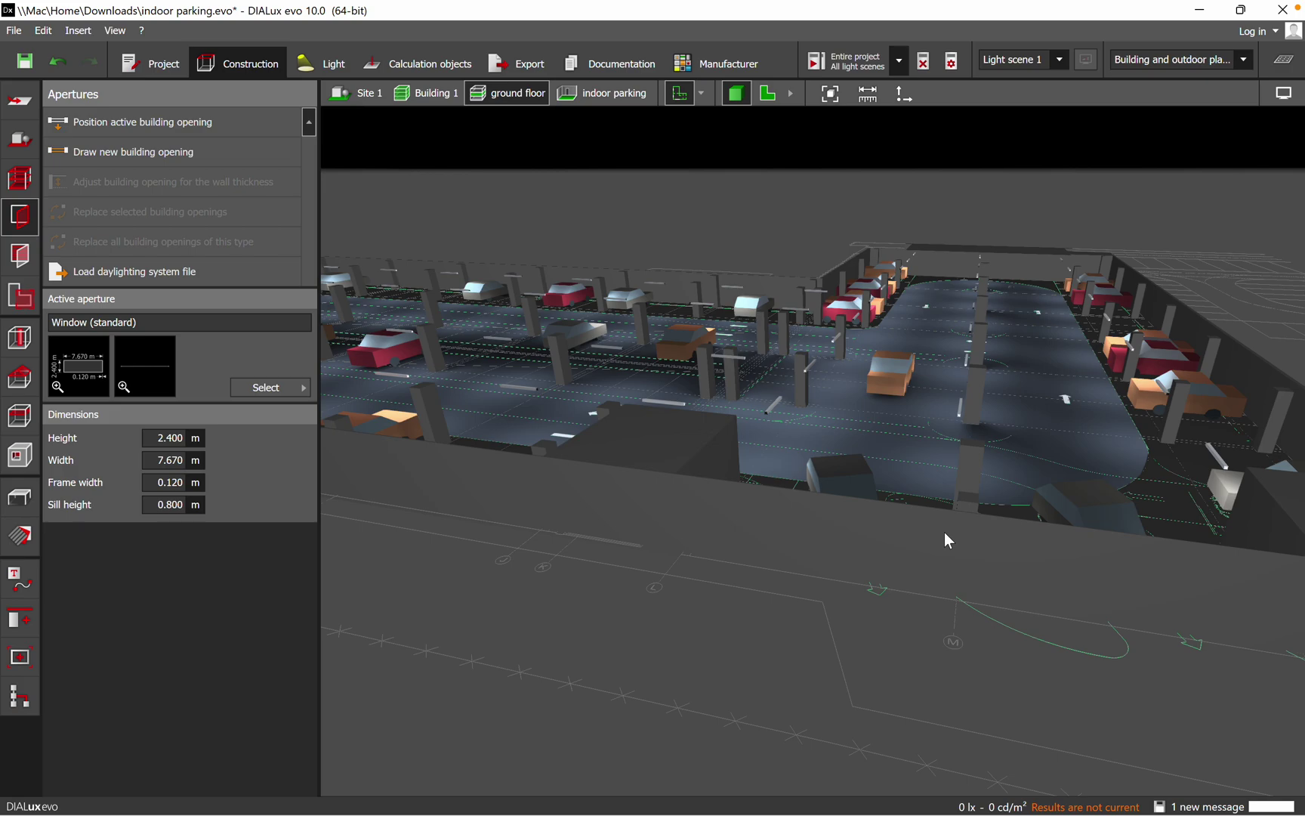
pyautogui.moveTo(882, 590); pyautogui.dragTo(972, 682, button='right')
pyautogui.scroll(2, 972, 681)
pyautogui.scroll(-2, 962, 656)
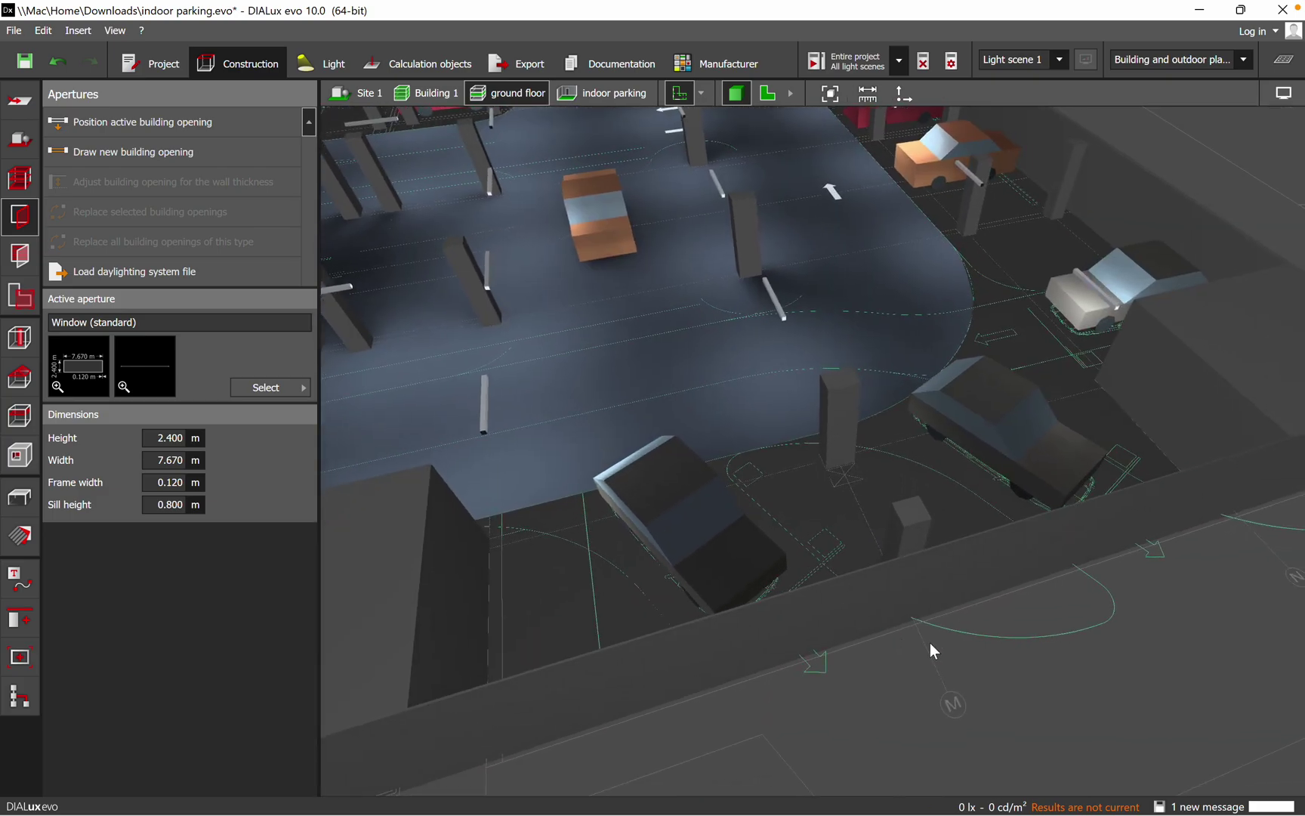
pyautogui.moveTo(860, 626); pyautogui.dragTo(846, 596, button='right')
pyautogui.moveTo(771, 437); pyautogui.dragTo(891, 573, button='right')
pyautogui.moveTo(1021, 401); pyautogui.dragTo(1166, 330)
pyautogui.moveTo(1211, 473); pyautogui.dragTo(974, 451)
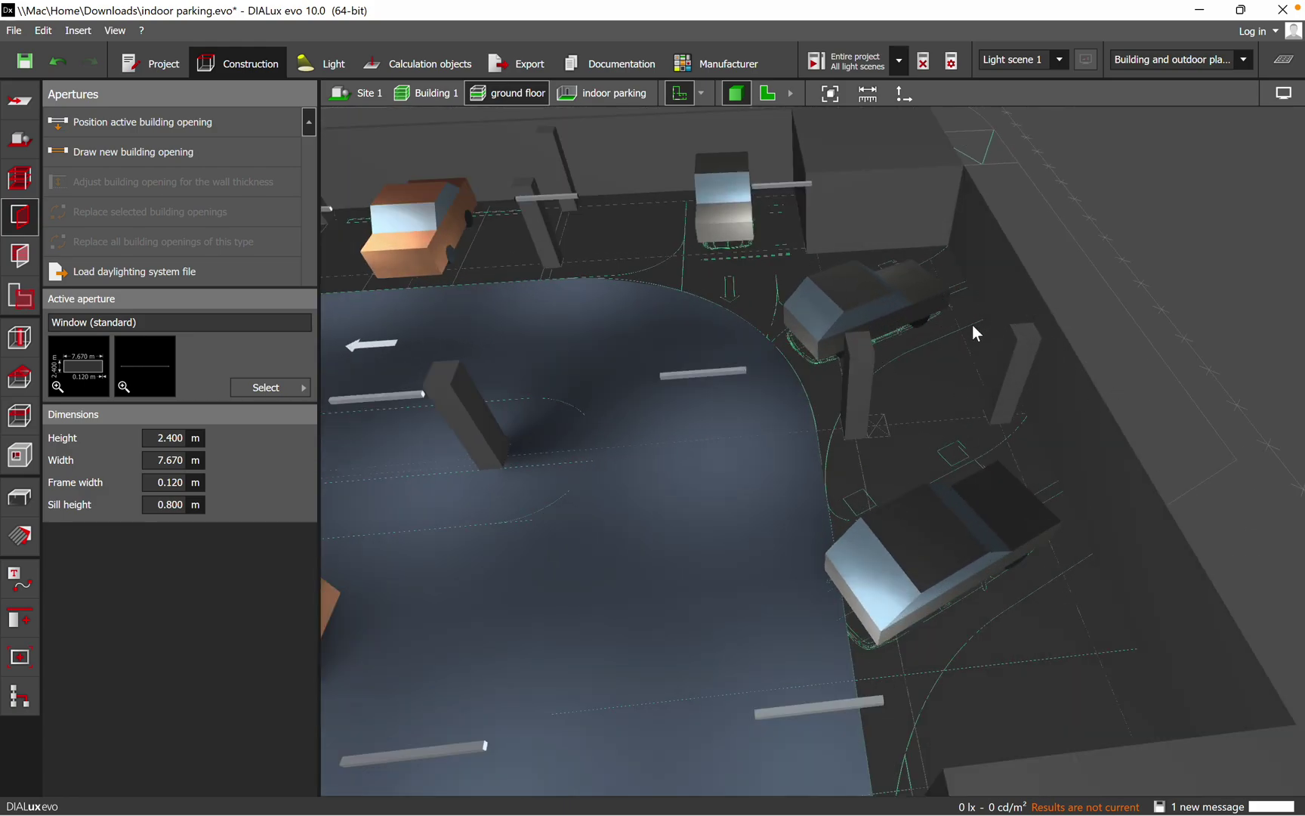
pyautogui.moveTo(972, 326); pyautogui.dragTo(758, 526)
pyautogui.scroll(3, 754, 499)
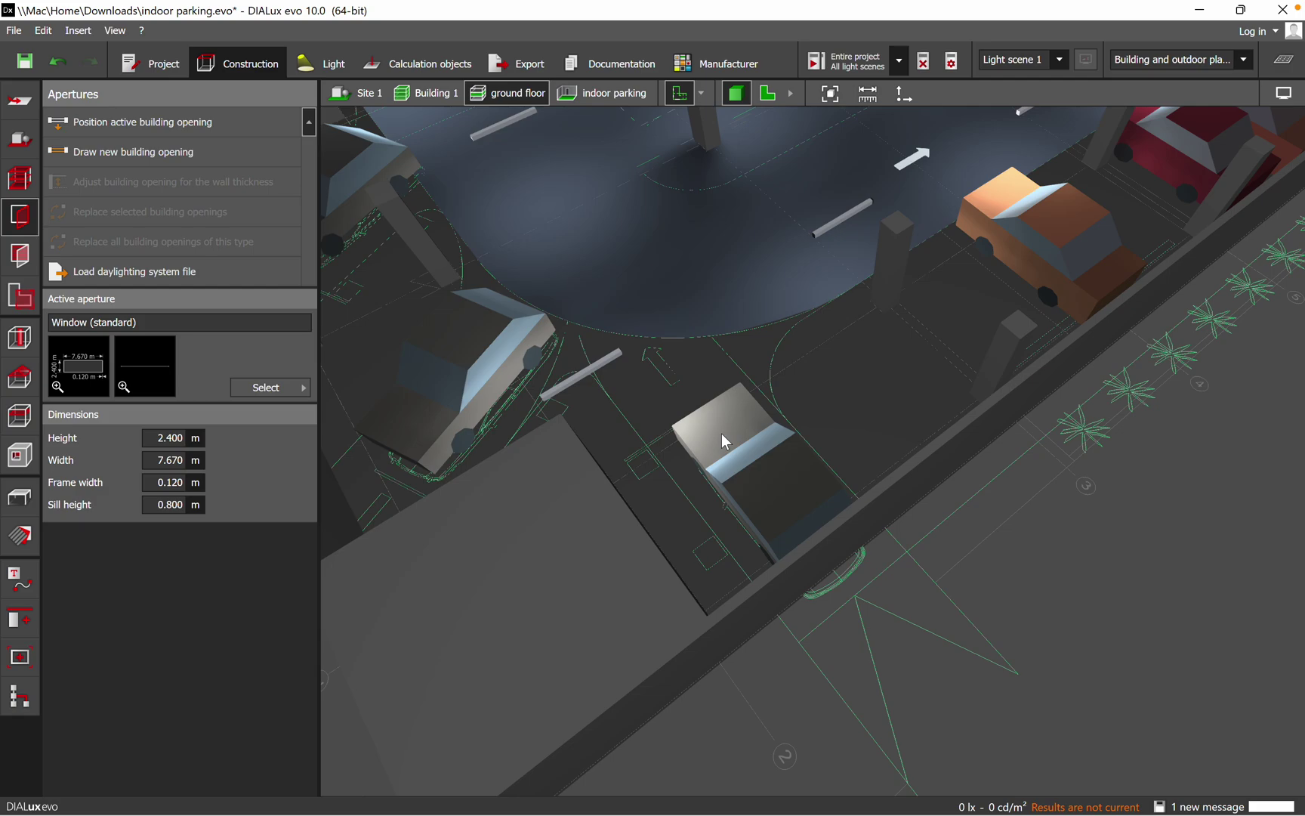
pyautogui.scroll(-3, 845, 399)
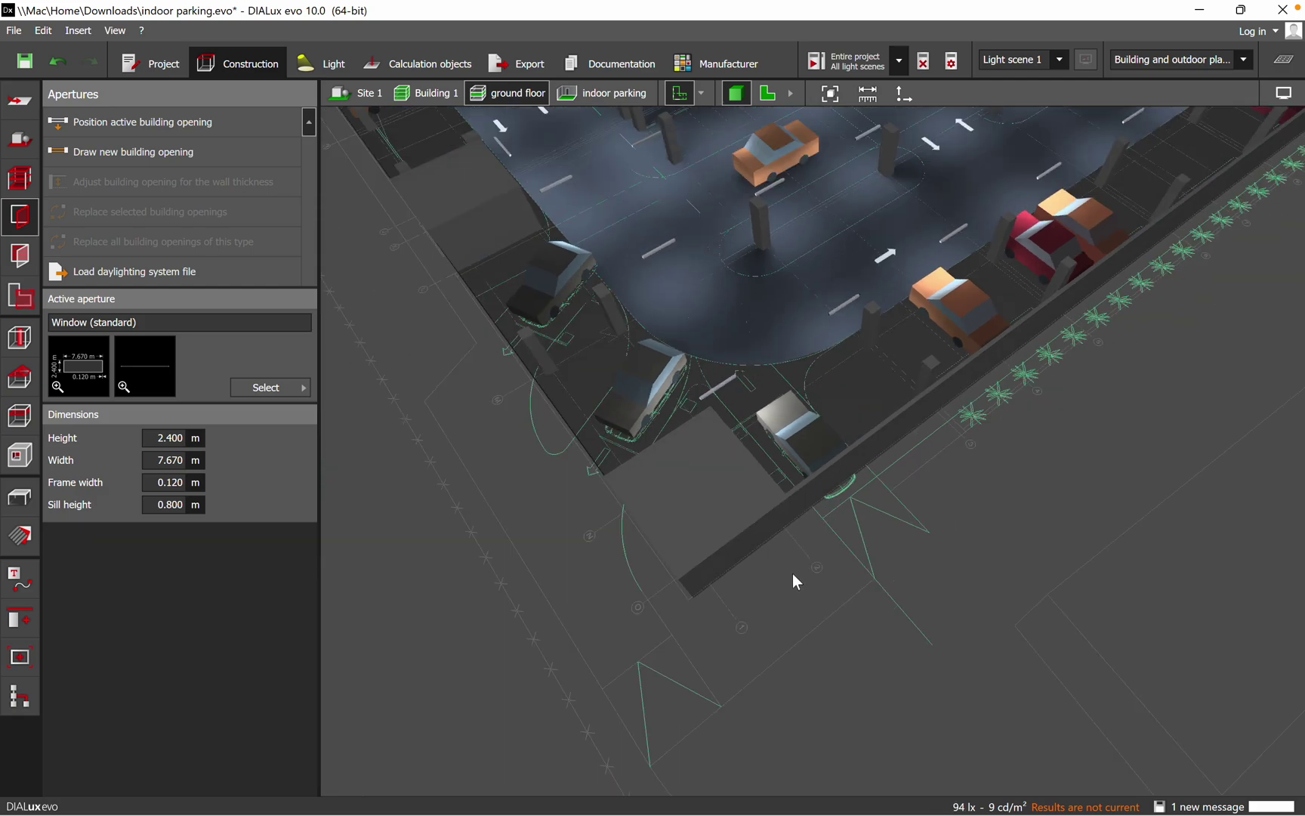
# - Examine the overall parking layout, comparing the driving lanes and parked cars with the perimeter walls
pyautogui.moveTo(723, 613); pyautogui.dragTo(983, 501)
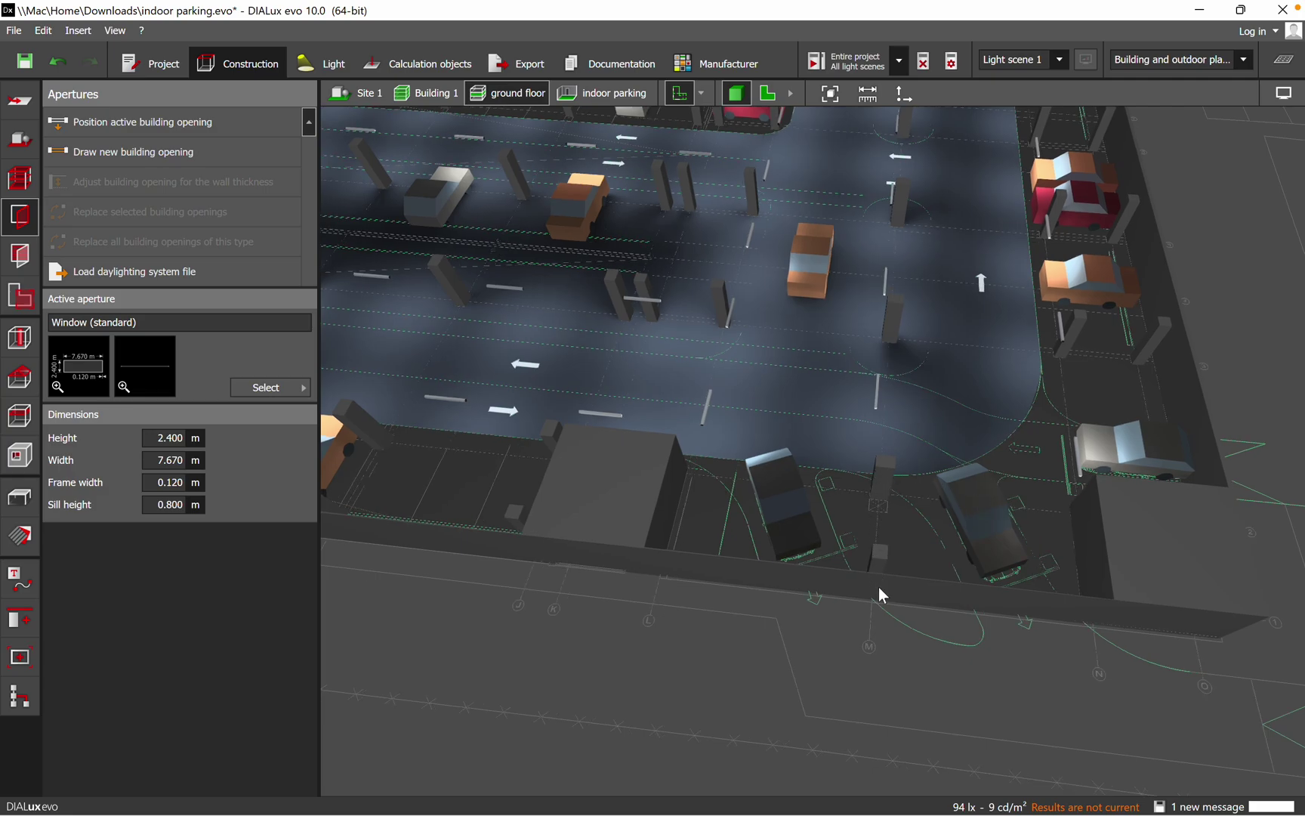
pyautogui.moveTo(879, 588); pyautogui.dragTo(931, 544)
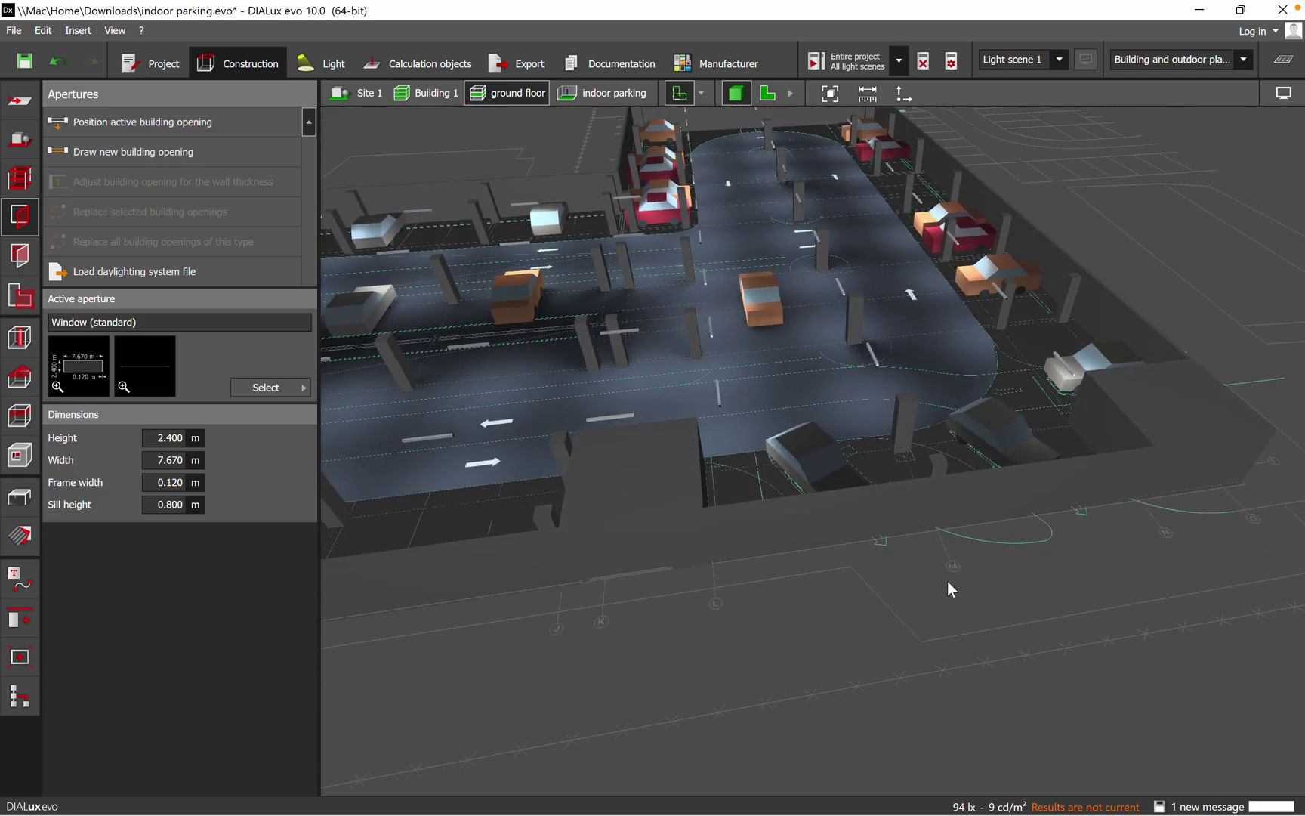
pyautogui.moveTo(947, 582); pyautogui.dragTo(949, 551, button='right')
pyautogui.moveTo(926, 474); pyautogui.dragTo(955, 542, button='middle')
pyautogui.scroll(-1, 955, 542)
pyautogui.moveTo(795, 442); pyautogui.dragTo(971, 474, button='middle')
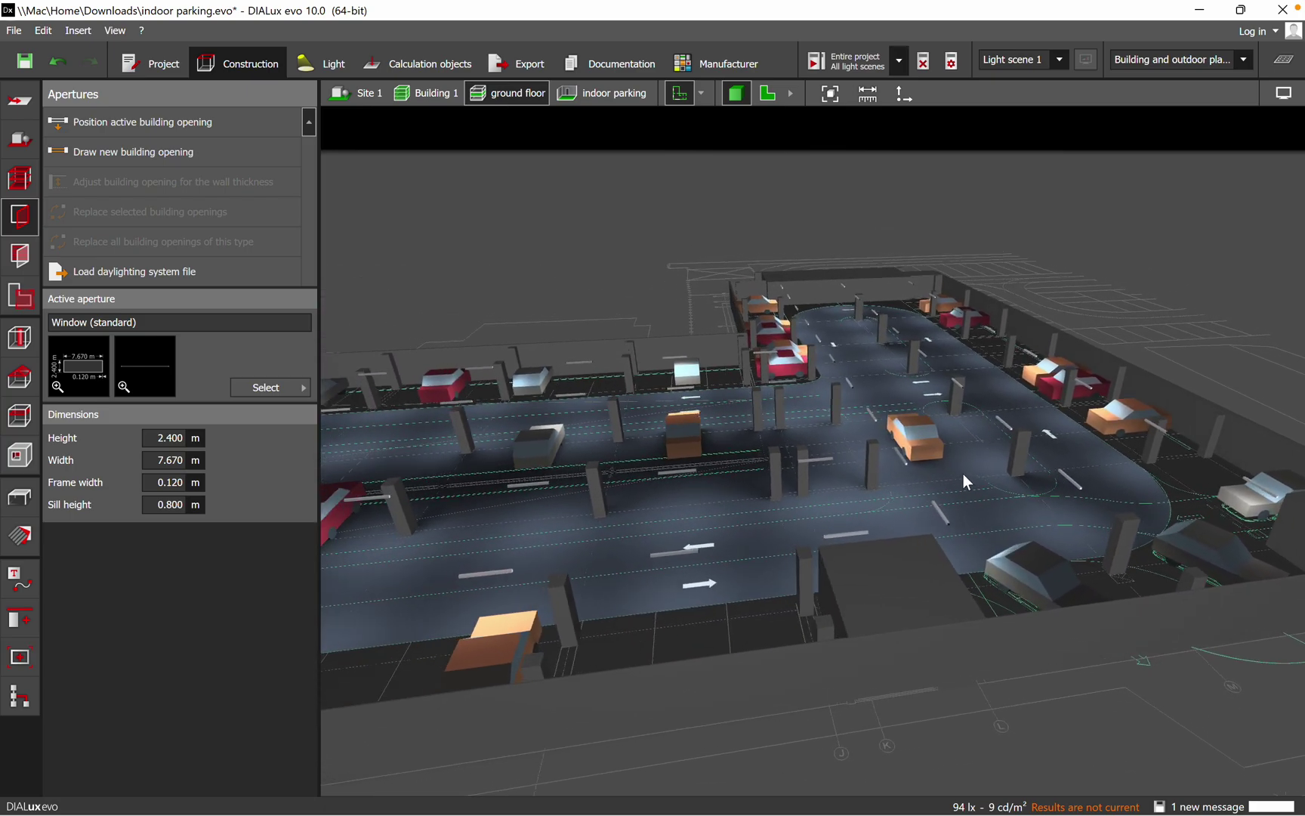
pyautogui.moveTo(971, 474); pyautogui.dragTo(930, 438)
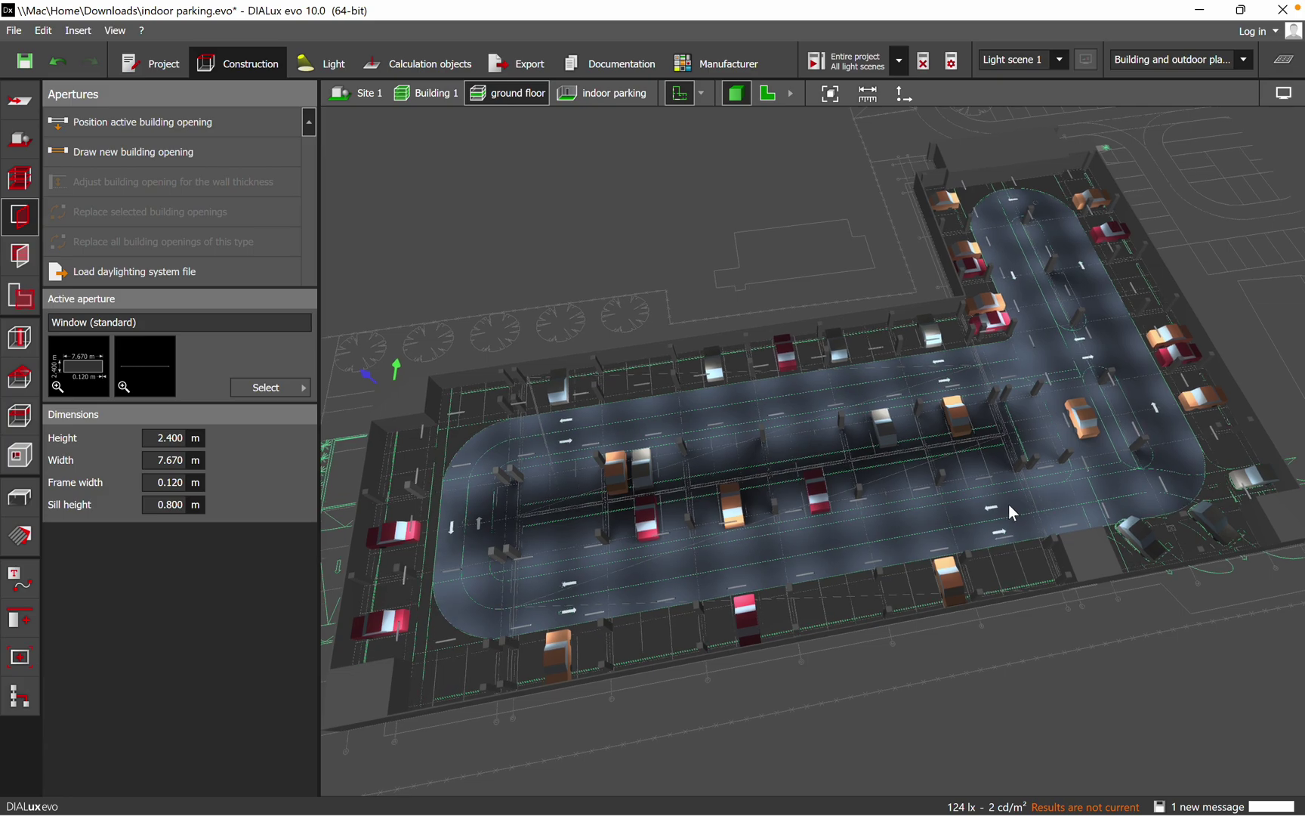
pyautogui.moveTo(1009, 505); pyautogui.dragTo(958, 466)
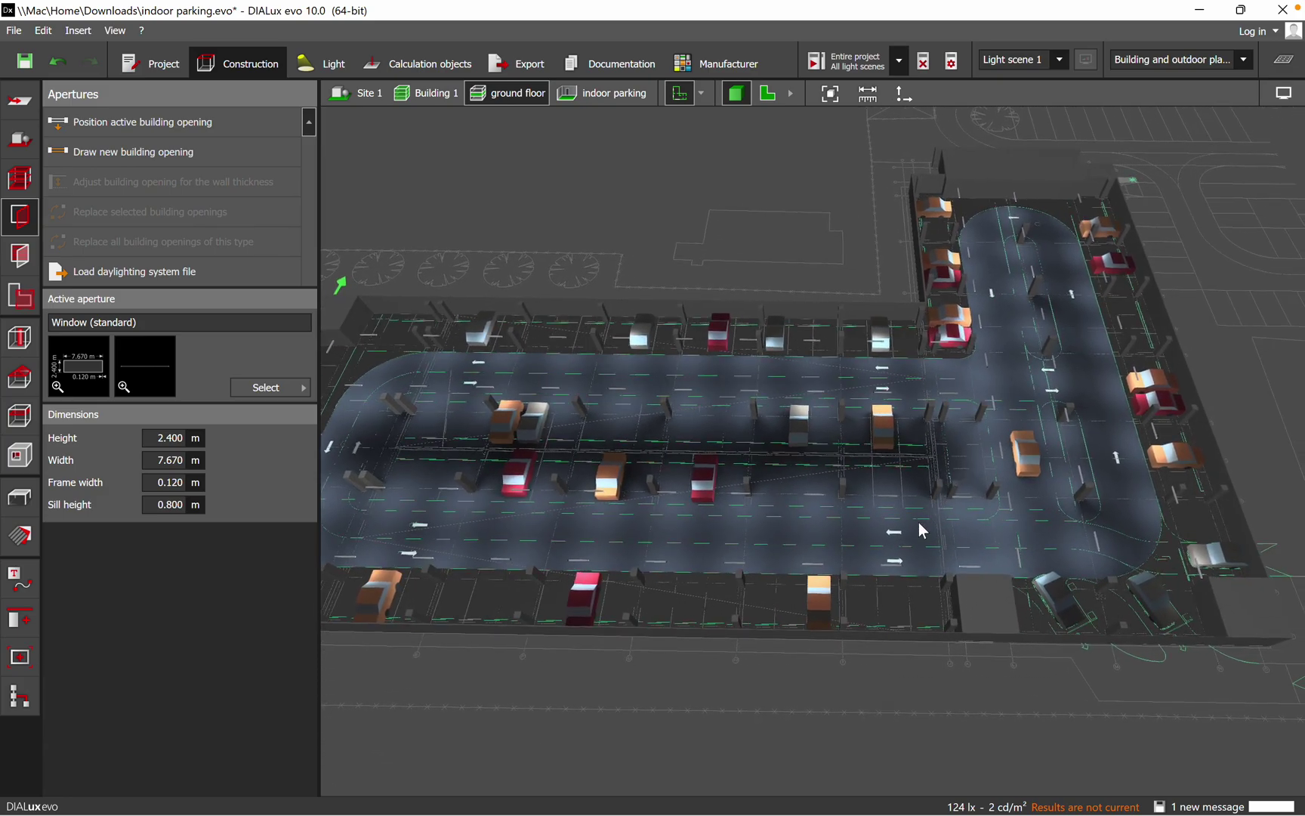
pyautogui.moveTo(949, 534); pyautogui.dragTo(907, 583)
pyautogui.scroll(4, 868, 487)
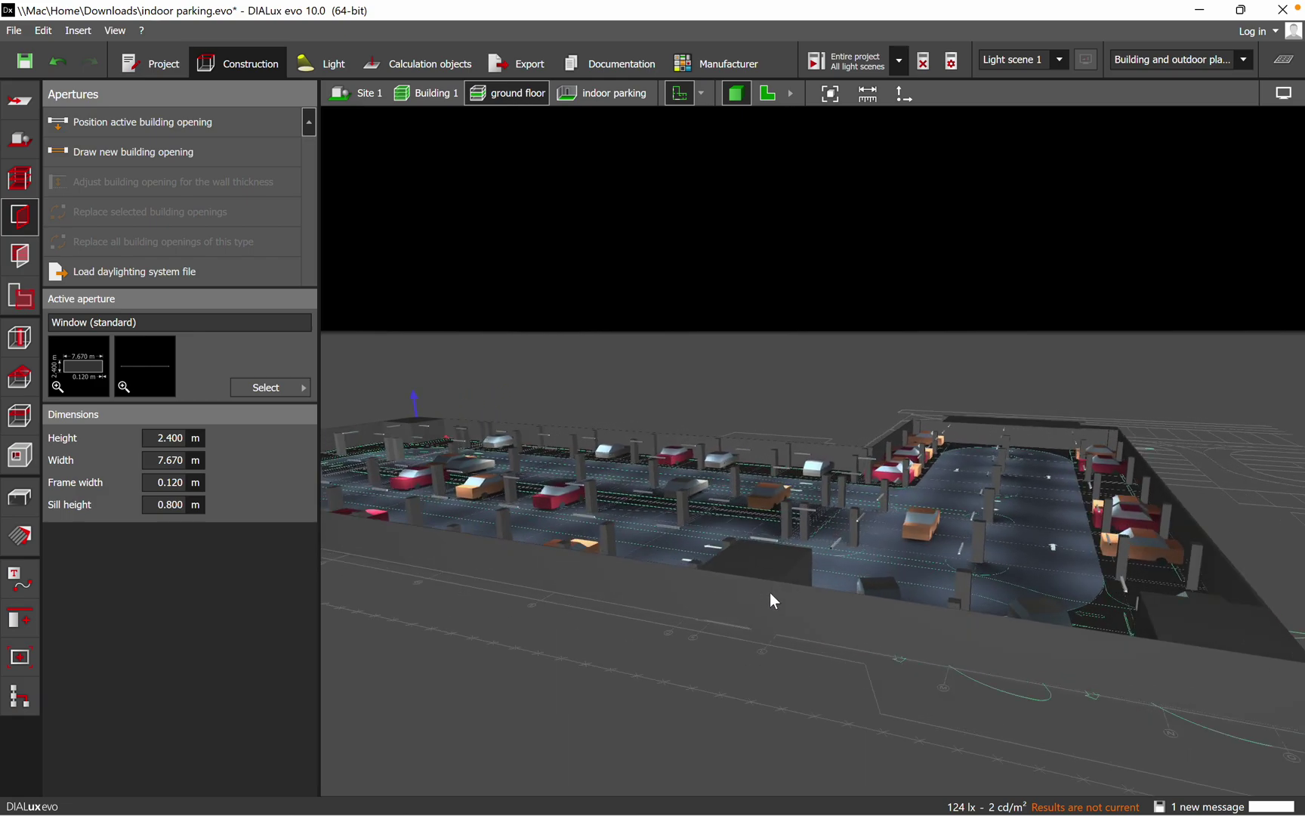
# - Inspect the outside face of the long outer wall beside grid mark M, down to ground level
pyautogui.moveTo(731, 589); pyautogui.dragTo(874, 761)
pyautogui.moveTo(846, 560); pyautogui.dragTo(798, 487, button='middle')
pyautogui.scroll(-1, 796, 488)
pyautogui.scroll(1, 796, 489)
pyautogui.scroll(-1, 796, 489)
pyautogui.moveTo(929, 576); pyautogui.dragTo(842, 569, button='right')
pyautogui.moveTo(941, 528); pyautogui.dragTo(864, 453, button='middle')
pyautogui.scroll(1, 850, 481)
pyautogui.moveTo(907, 677); pyautogui.dragTo(909, 624, button='right')
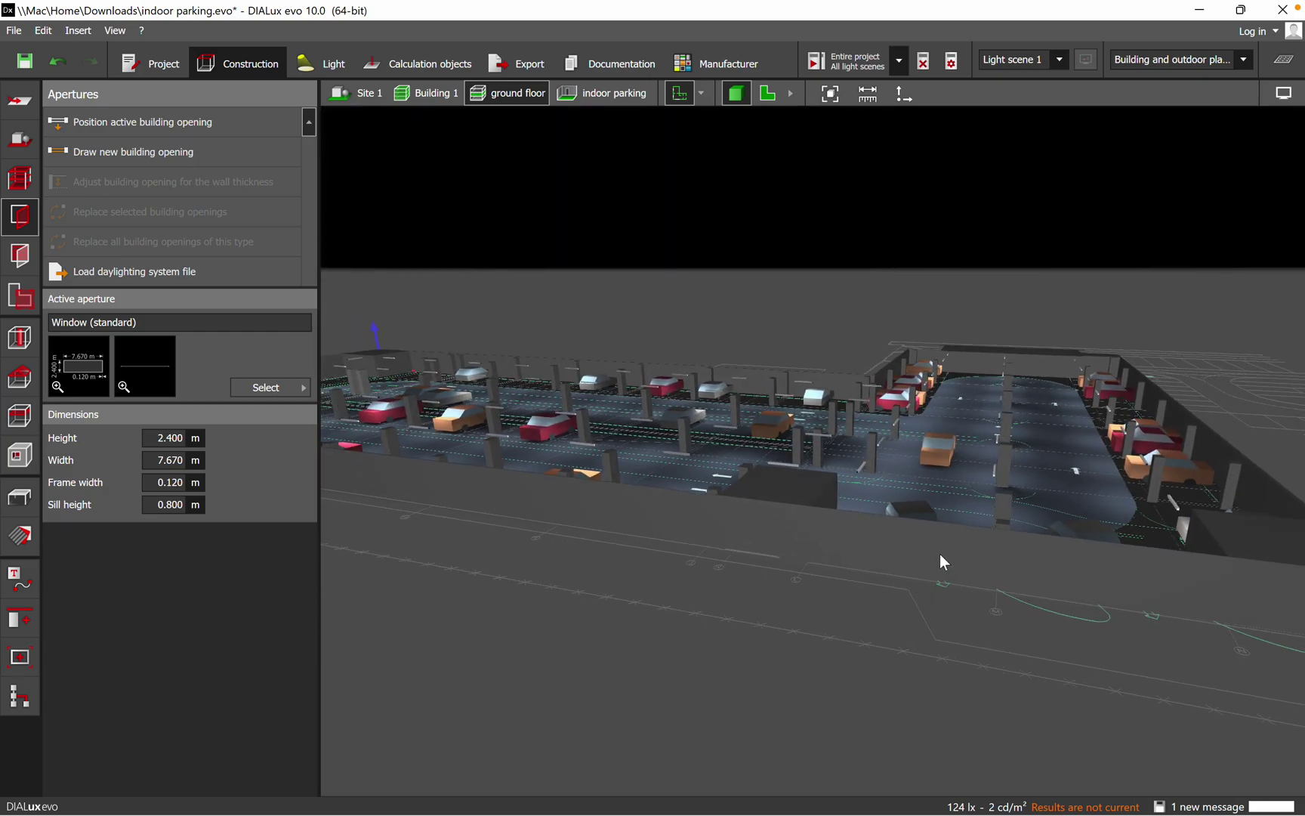
pyautogui.scroll(3, 941, 554)
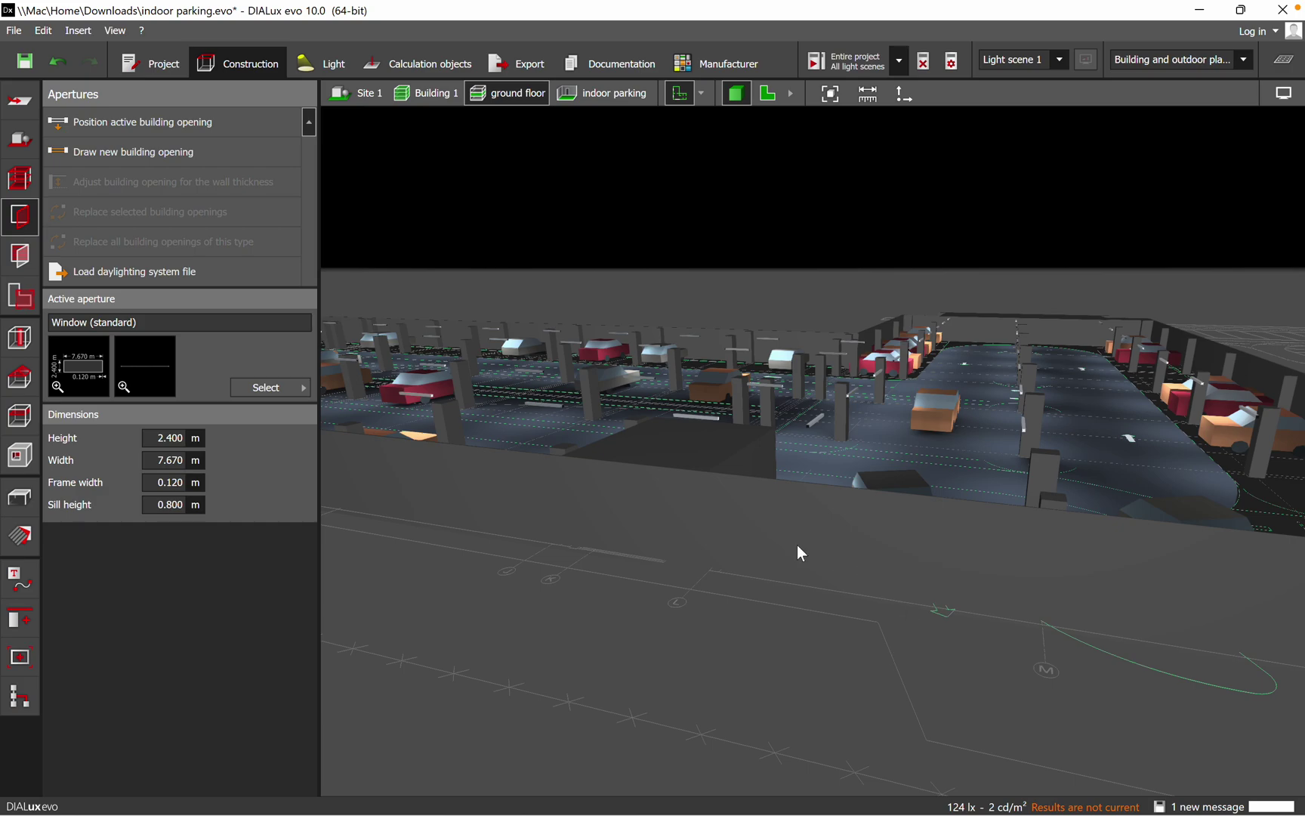
pyautogui.moveTo(833, 609); pyautogui.dragTo(826, 579, button='right')
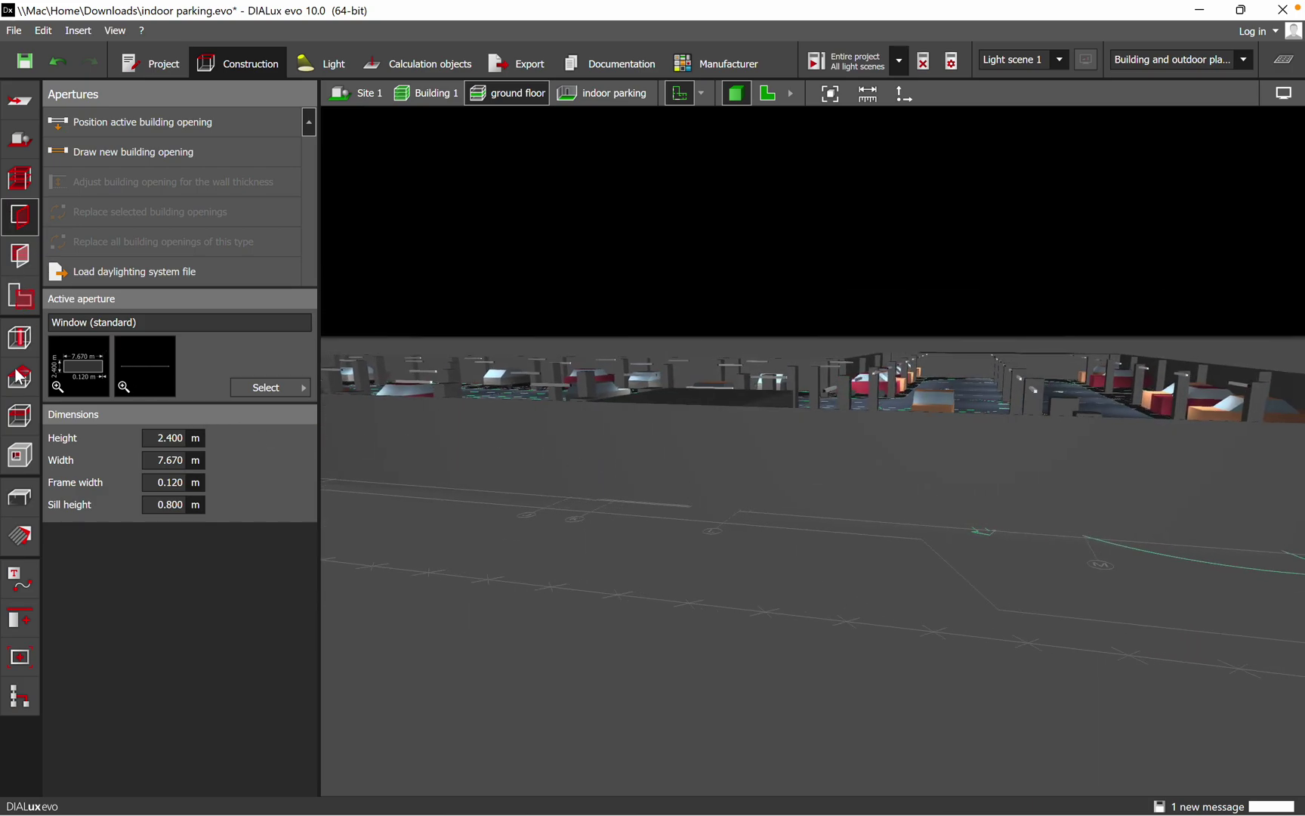
# - Draw a rectangular cutout about 13.5 m wide and 2.25 m high in the outer wall around grid mark M
pyautogui.click(20, 456)
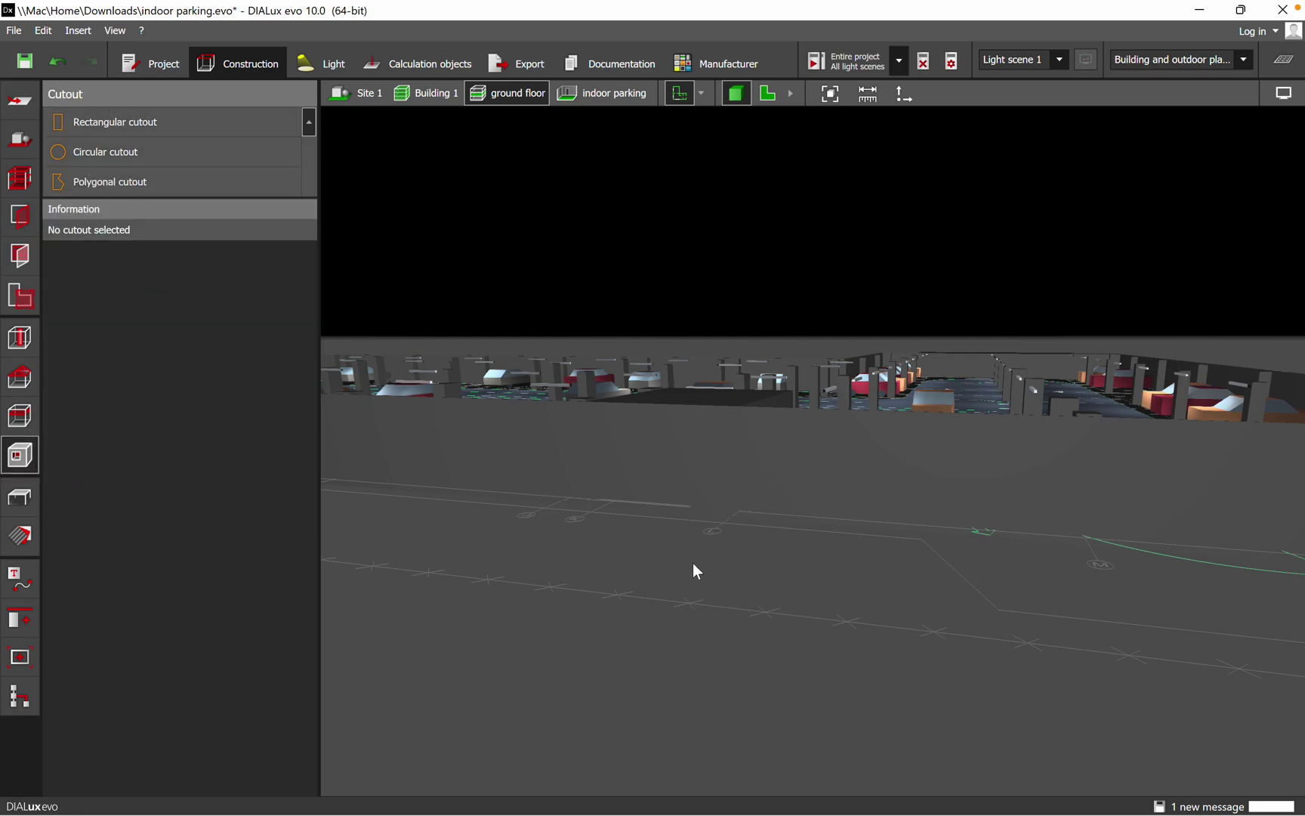
pyautogui.moveTo(692, 563); pyautogui.dragTo(724, 572, button='right')
pyautogui.moveTo(856, 470)
pyautogui.mouseDown(button='middle')
pyautogui.moveTo(780, 521)
pyautogui.moveTo(851, 496)
pyautogui.mouseUp(button='middle')
pyautogui.scroll(2, 801, 558)
pyautogui.click(146, 122)
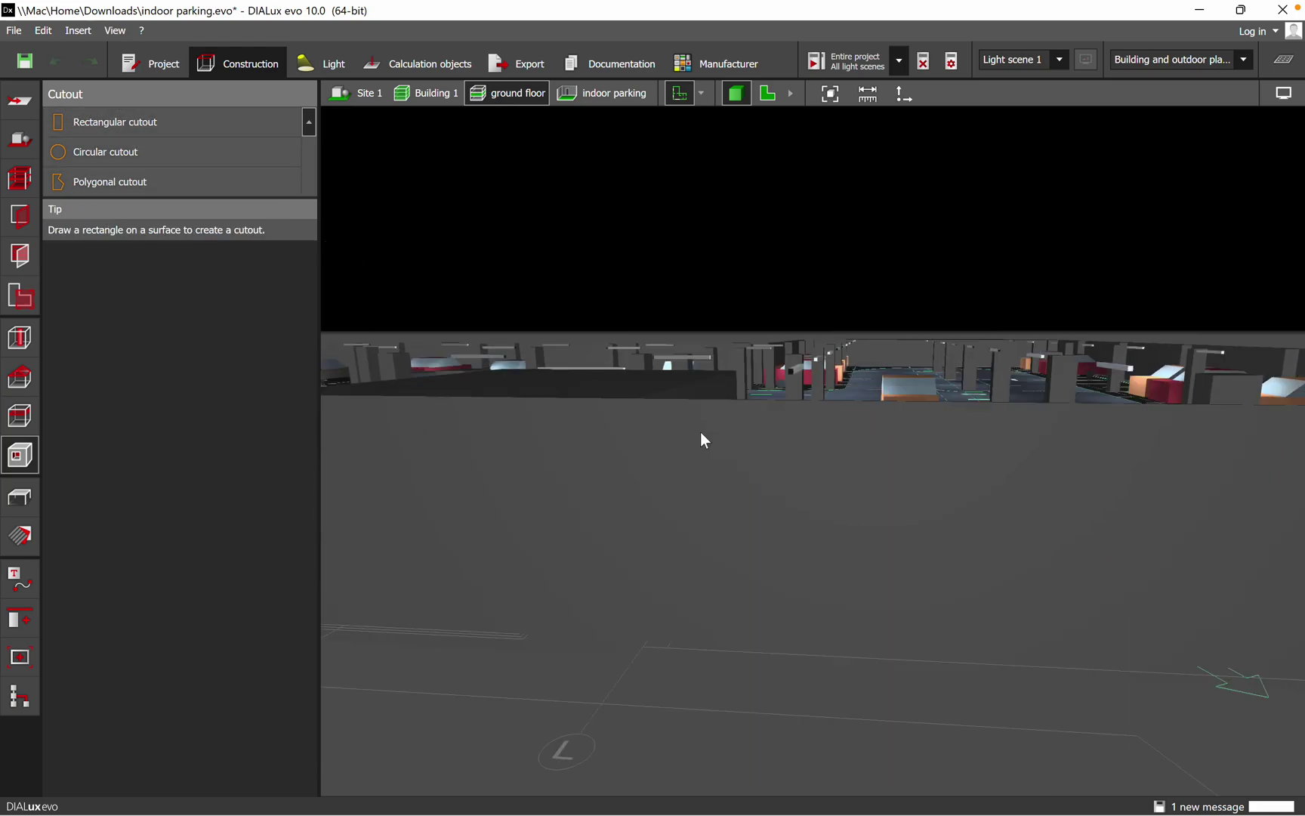
pyautogui.click(749, 427)
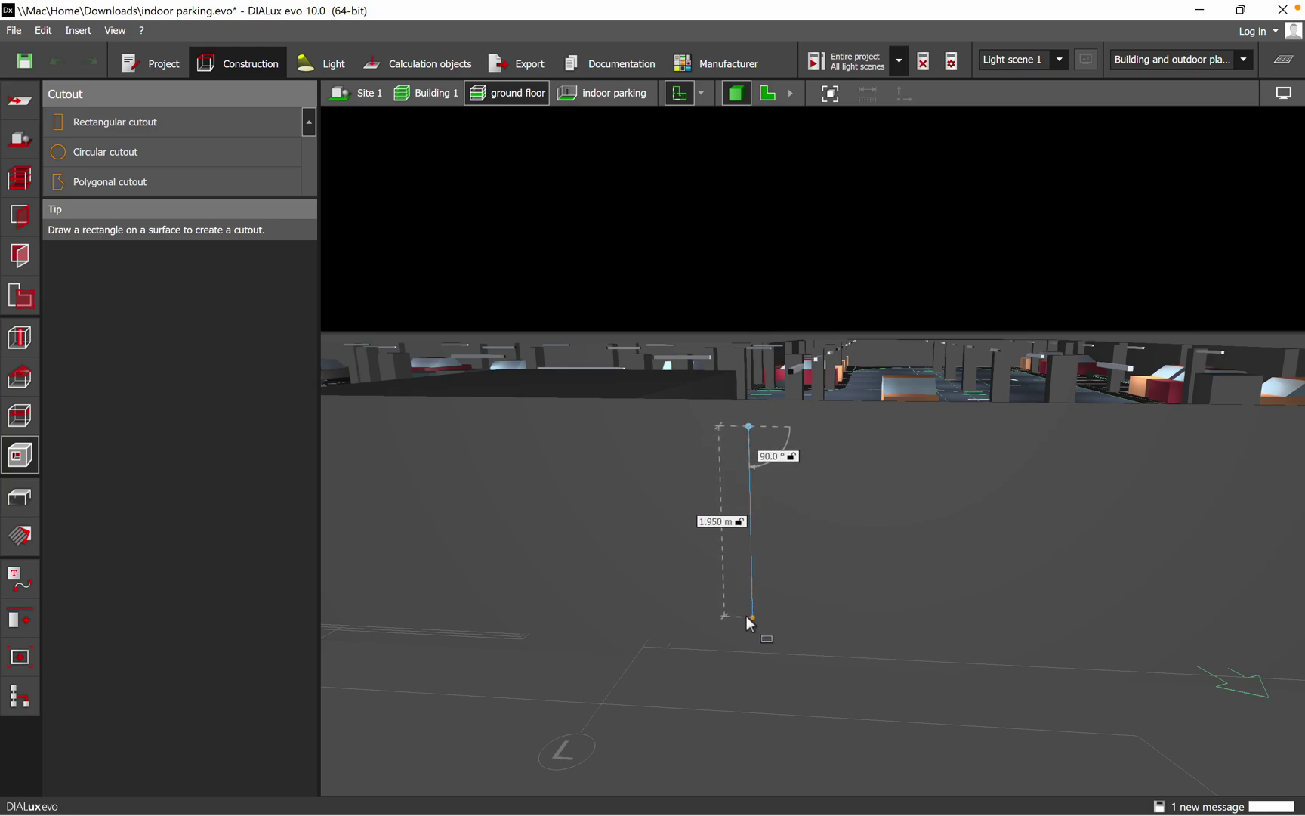
pyautogui.scroll(-3, 687, 553)
pyautogui.scroll(1, 1016, 562)
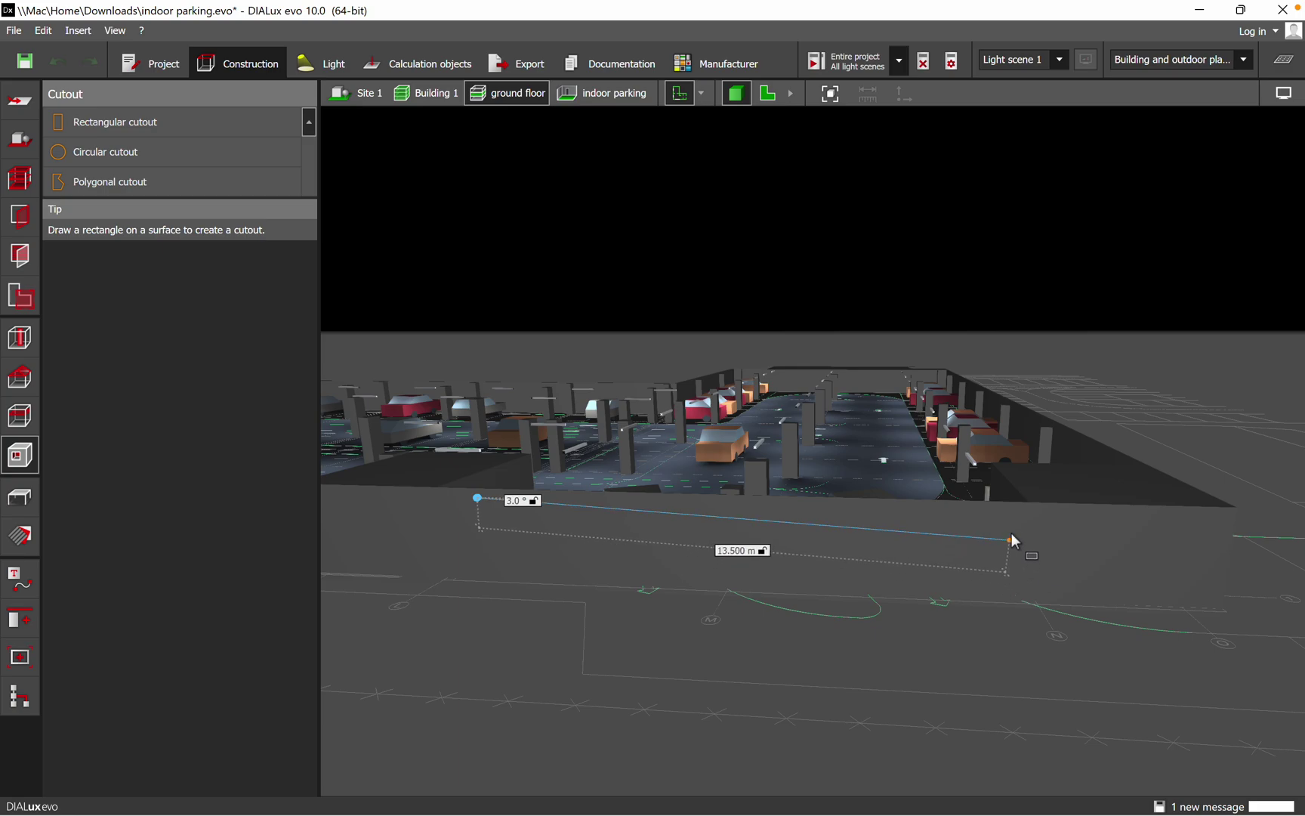
pyautogui.scroll(2, 1010, 530)
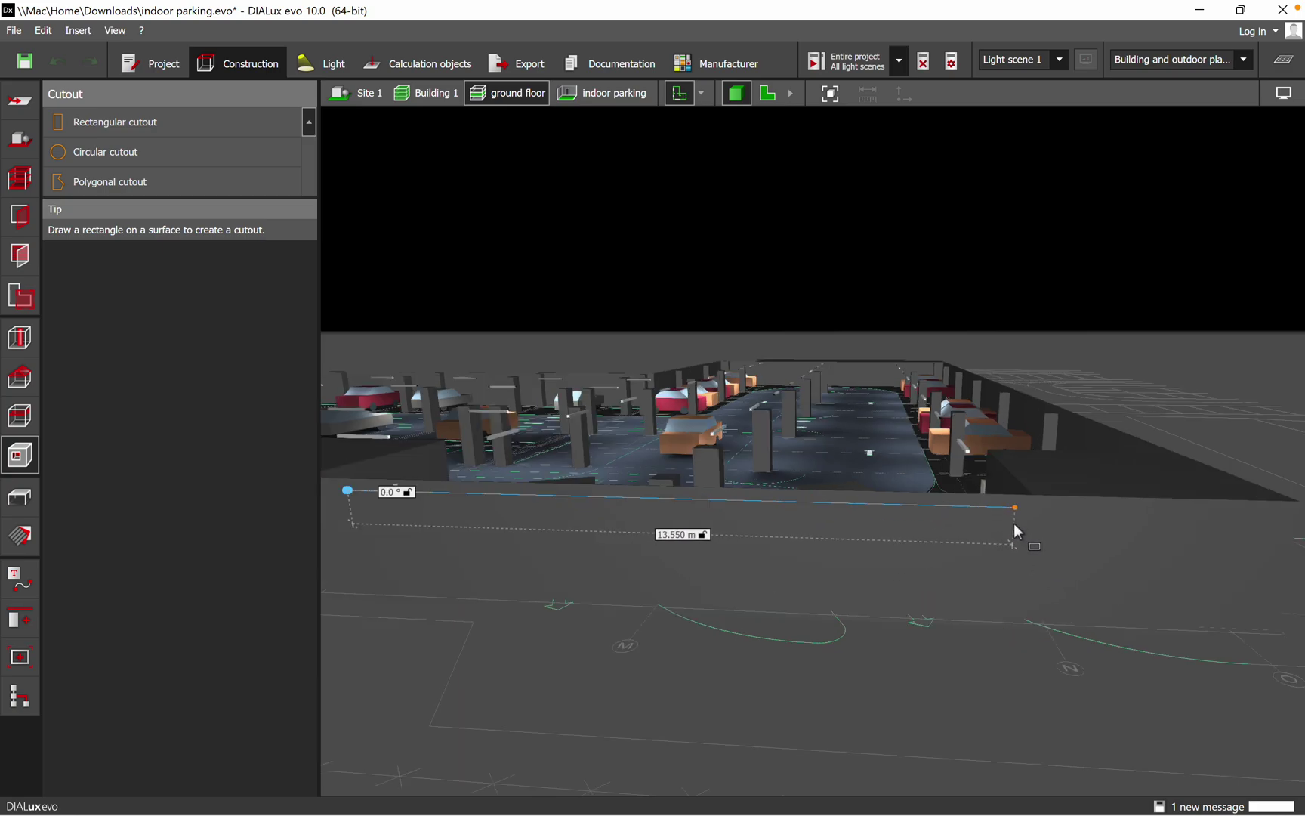
pyautogui.scroll(2, 1014, 518)
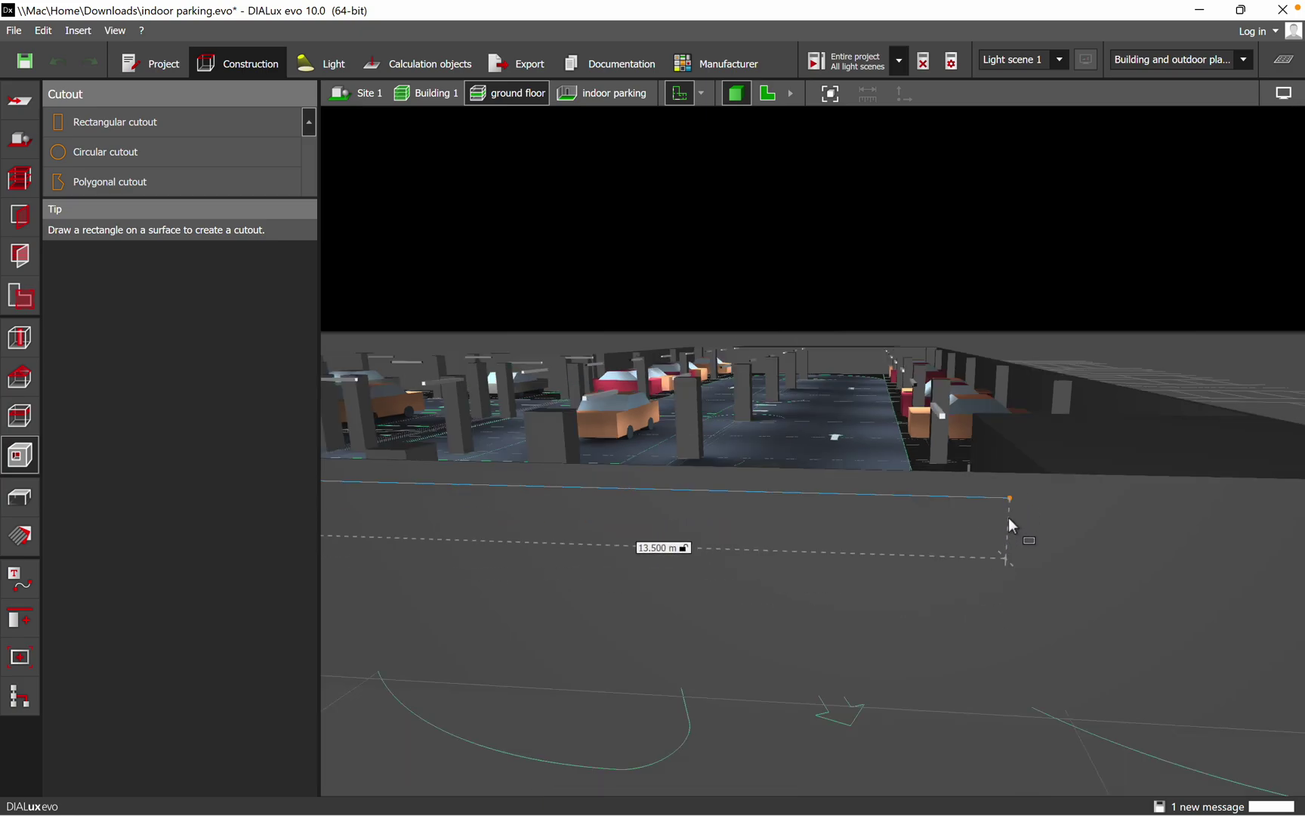
pyautogui.click(1008, 517)
pyautogui.scroll(-3, 985, 562)
pyautogui.moveTo(979, 608); pyautogui.dragTo(1133, 472, button='middle')
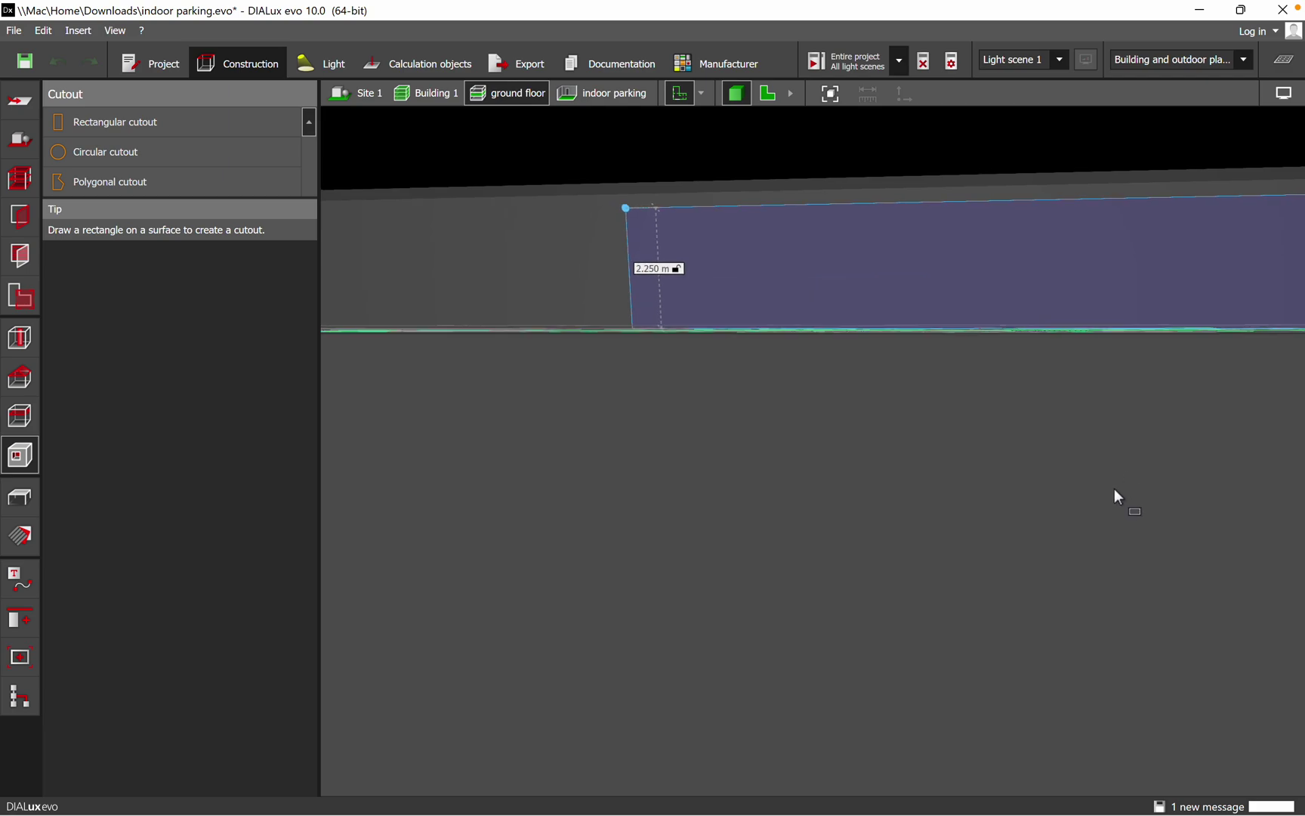
pyautogui.scroll(-3, 1112, 495)
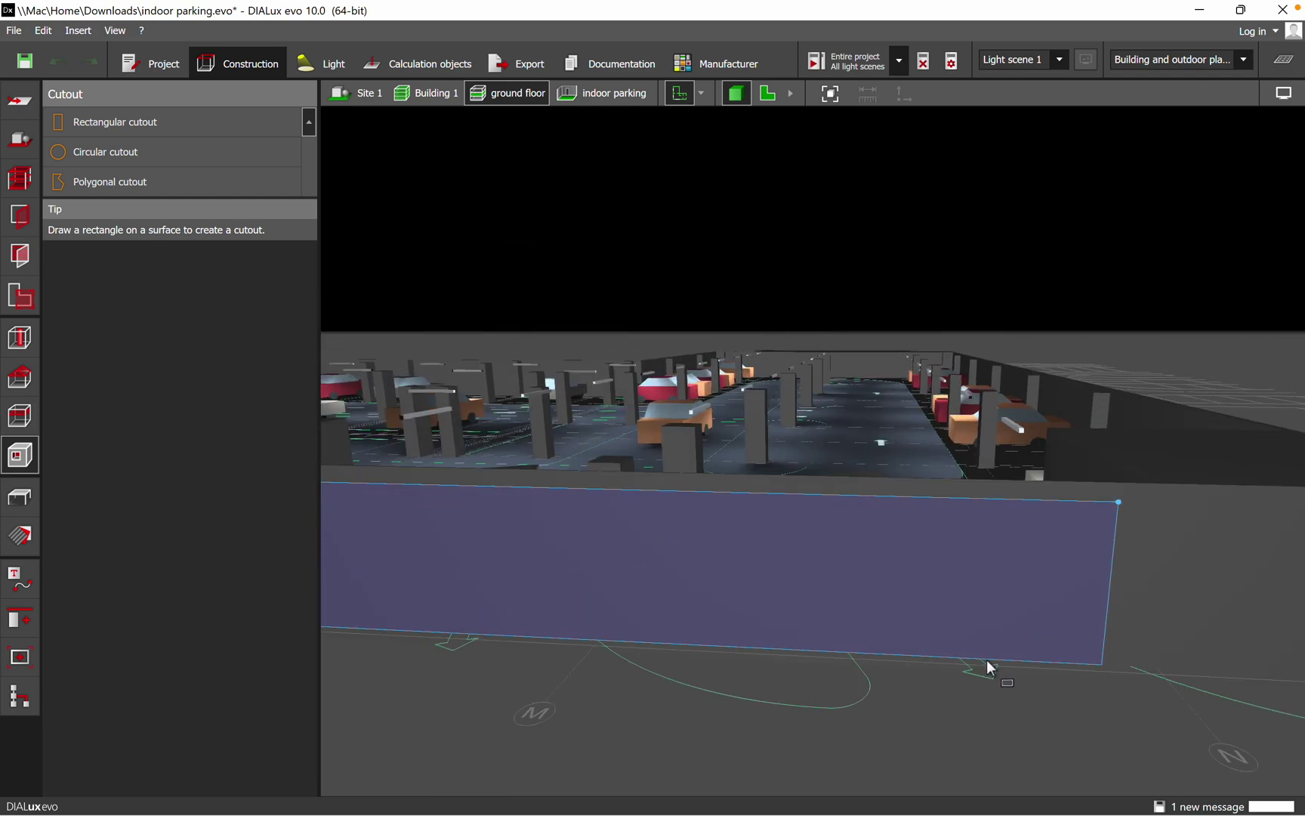
pyautogui.click(990, 667)
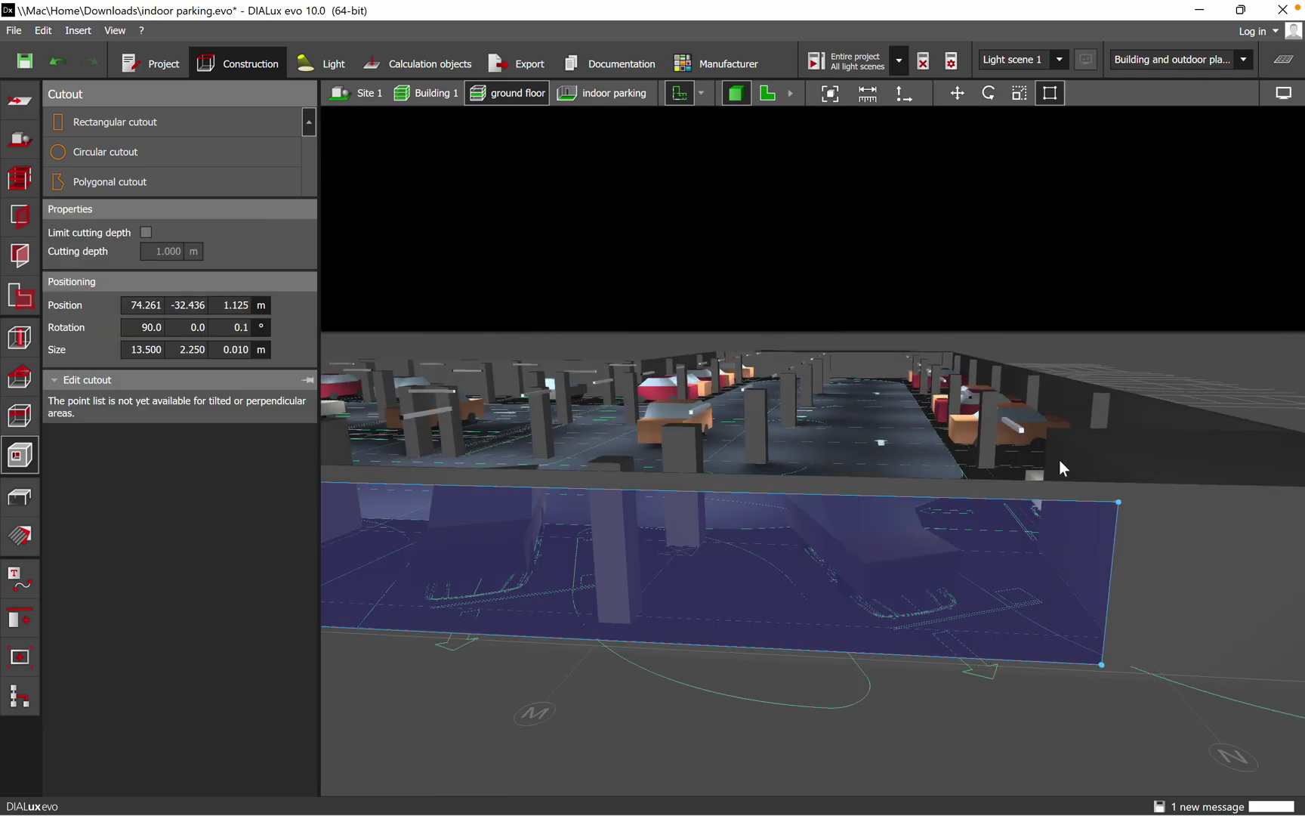
# - Inspect the new wall cutout unselected and without its highlight, from outside and inside the parking
pyautogui.scroll(-3, 1011, 390)
pyautogui.click(696, 446)
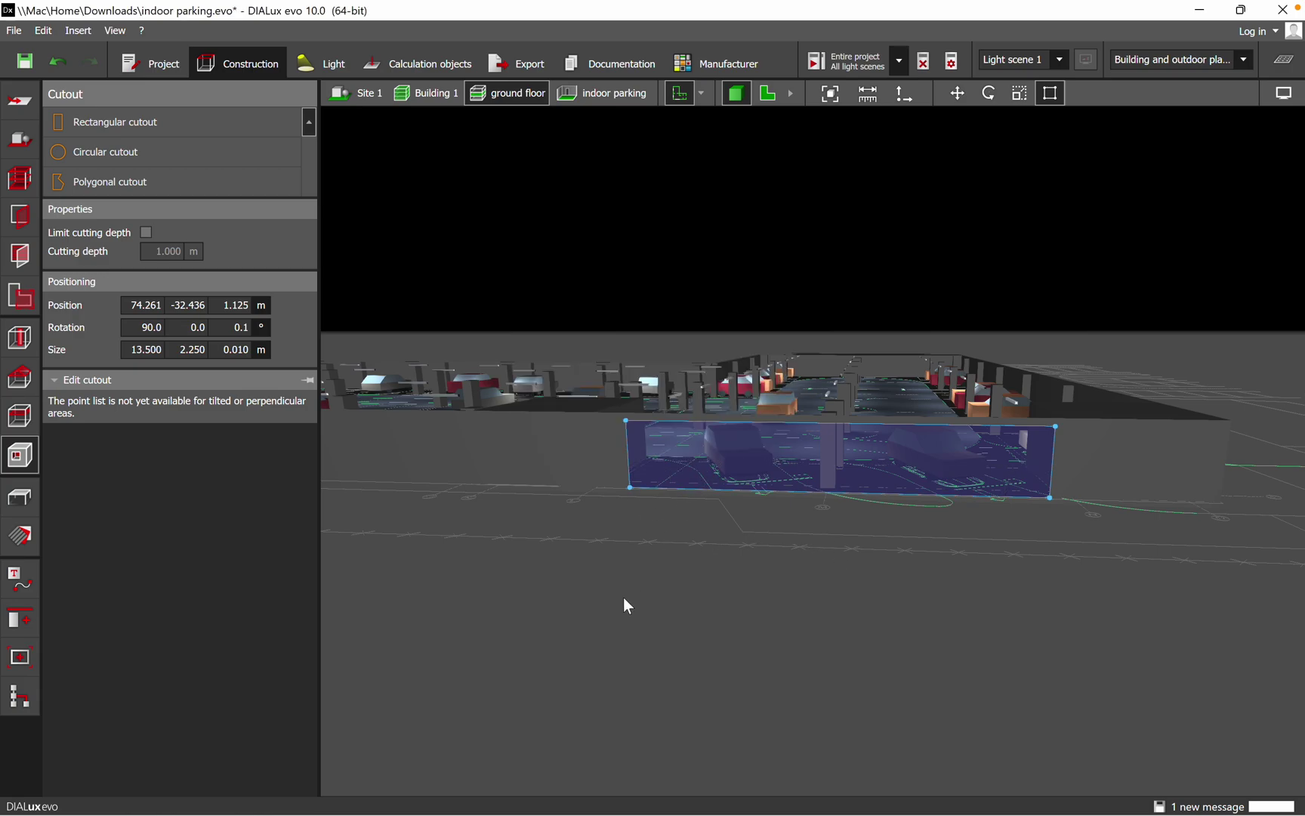
pyautogui.scroll(4, 815, 568)
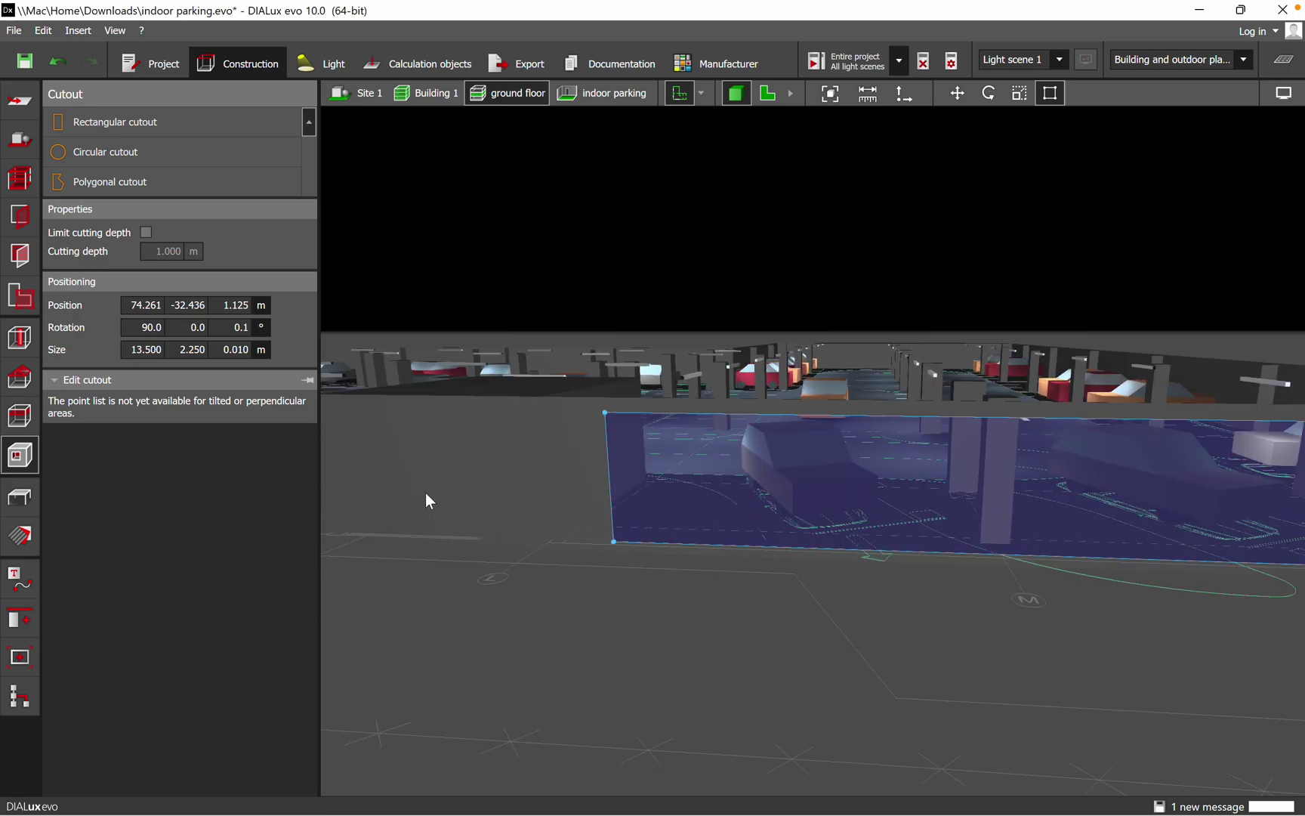
pyautogui.click(696, 672)
pyautogui.moveTo(713, 534); pyautogui.dragTo(658, 518, button='middle')
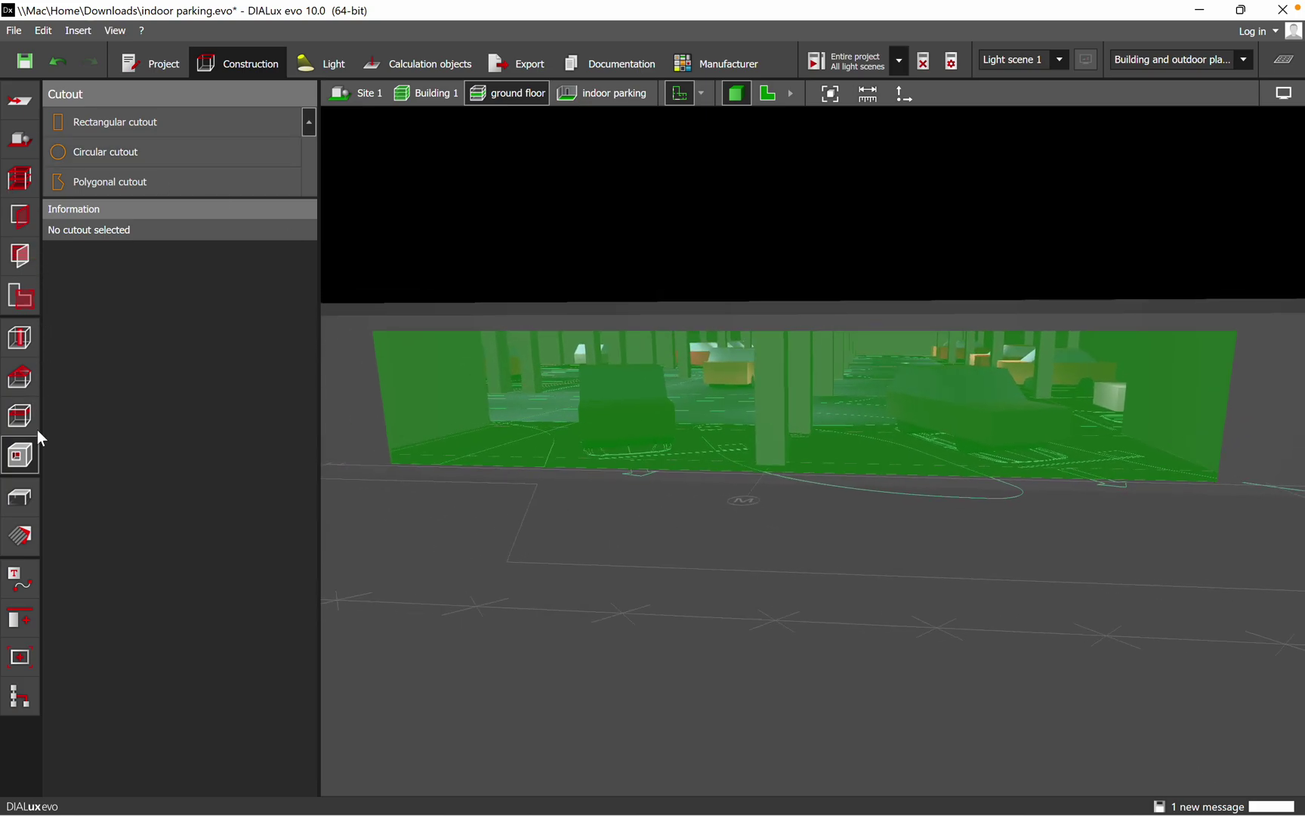
pyautogui.click(20, 415)
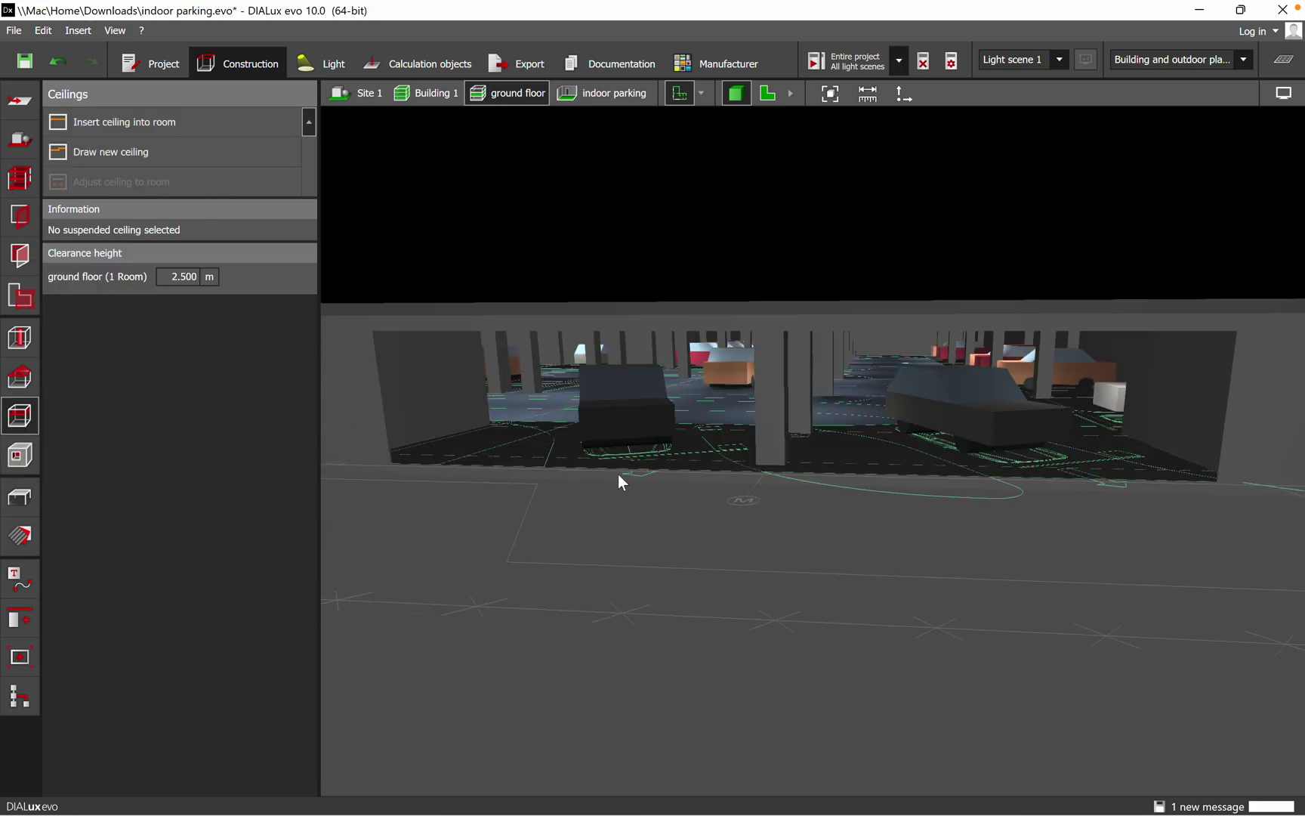
pyautogui.moveTo(683, 559); pyautogui.dragTo(989, 726, button='middle')
pyautogui.scroll(8, 905, 223)
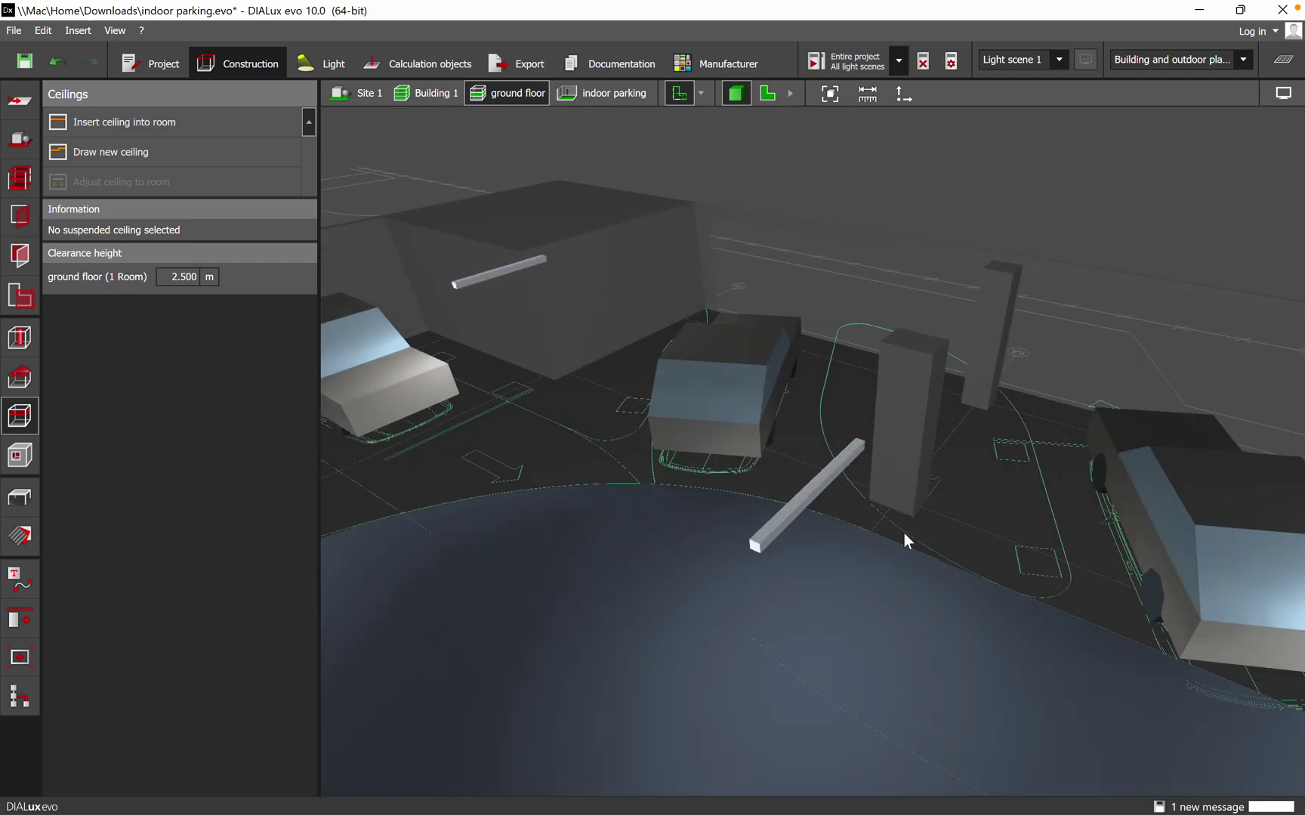
pyautogui.moveTo(905, 534); pyautogui.dragTo(863, 454, button='middle')
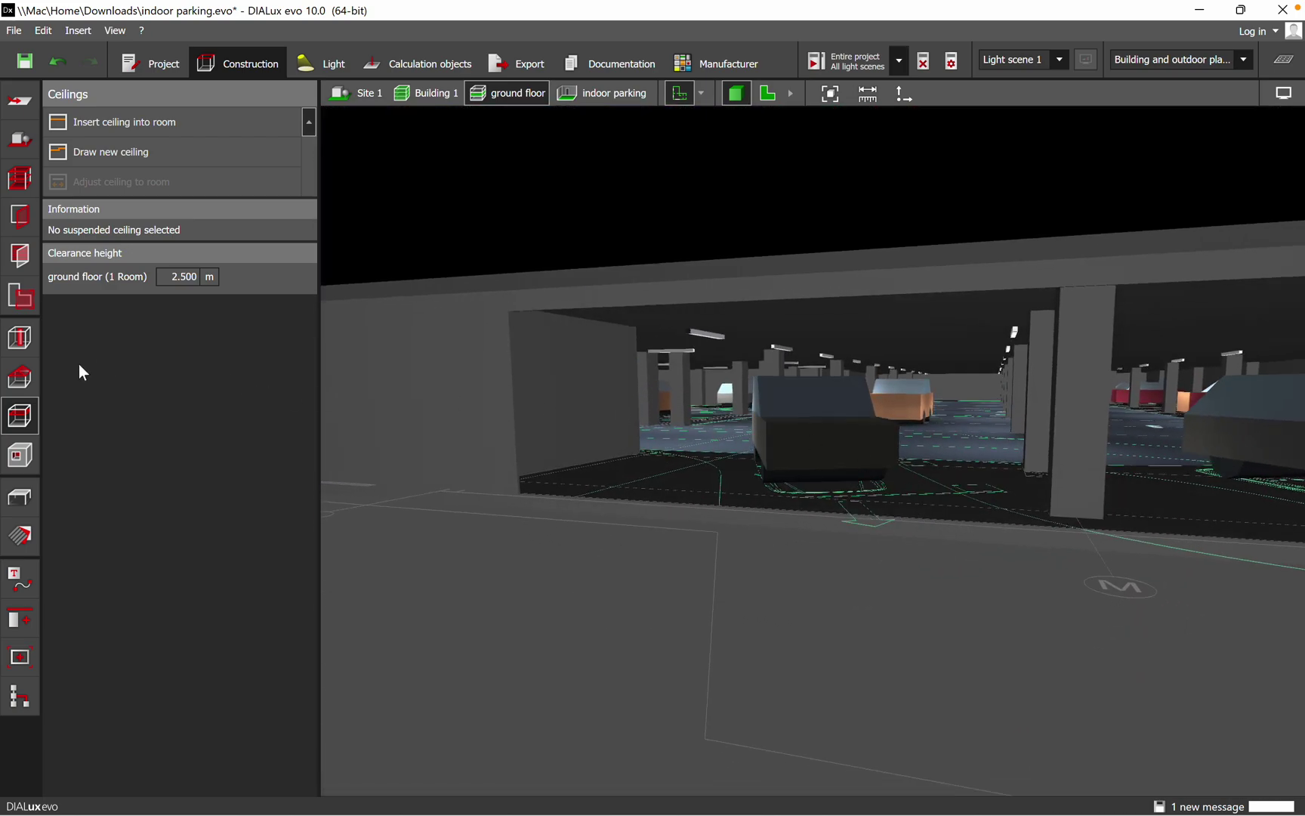
# - Select the wall cutout and set its width to 13.000 m
pyautogui.click(22, 455)
pyautogui.click(690, 411)
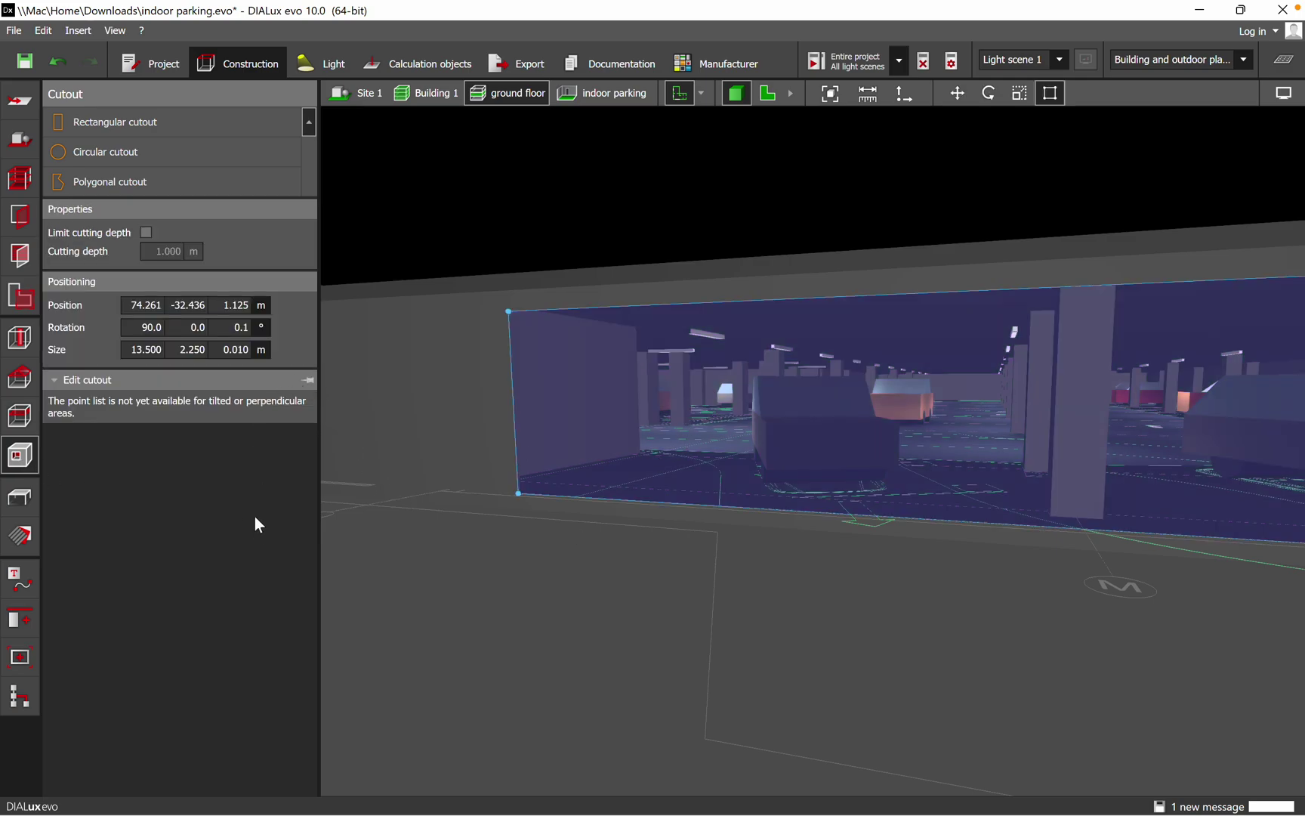
pyautogui.doubleClick(241, 350)
pyautogui.click(198, 353)
pyautogui.click(150, 351)
pyautogui.click(194, 352)
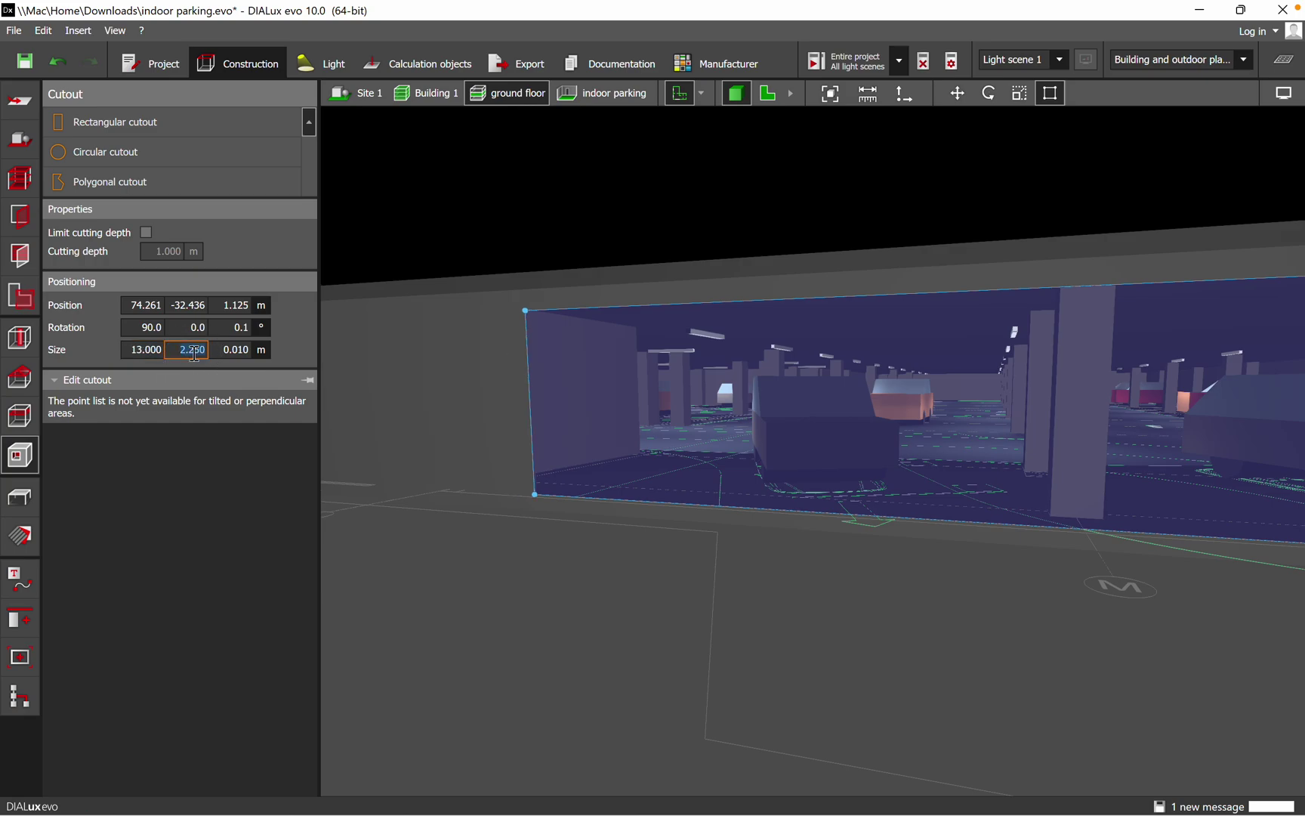
# - Set the wall cutout's height to 2.300 m
pyautogui.moveTo(613, 678); pyautogui.dragTo(642, 685, button='right')
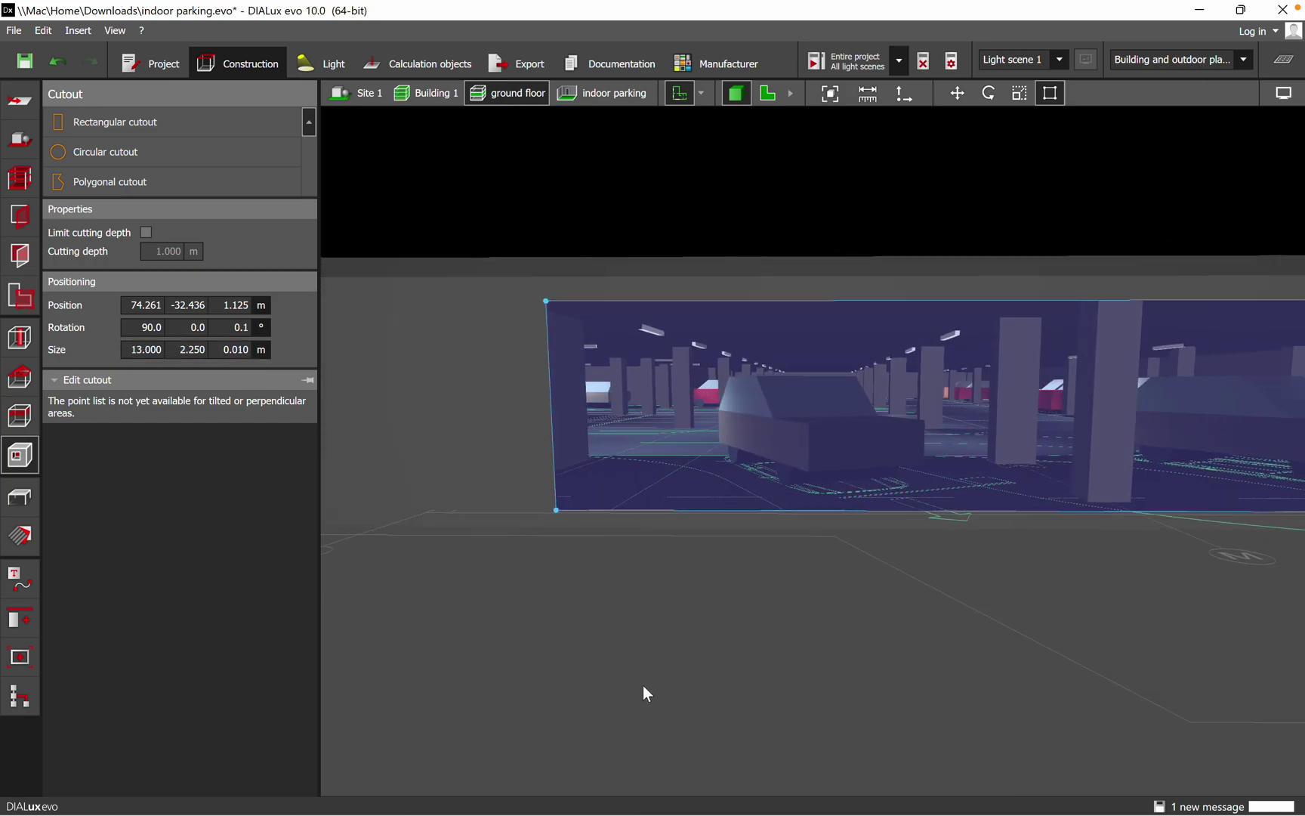
pyautogui.click(193, 349)
pyautogui.click(200, 353)
pyautogui.press('BackSpace')
pyautogui.click(246, 349)
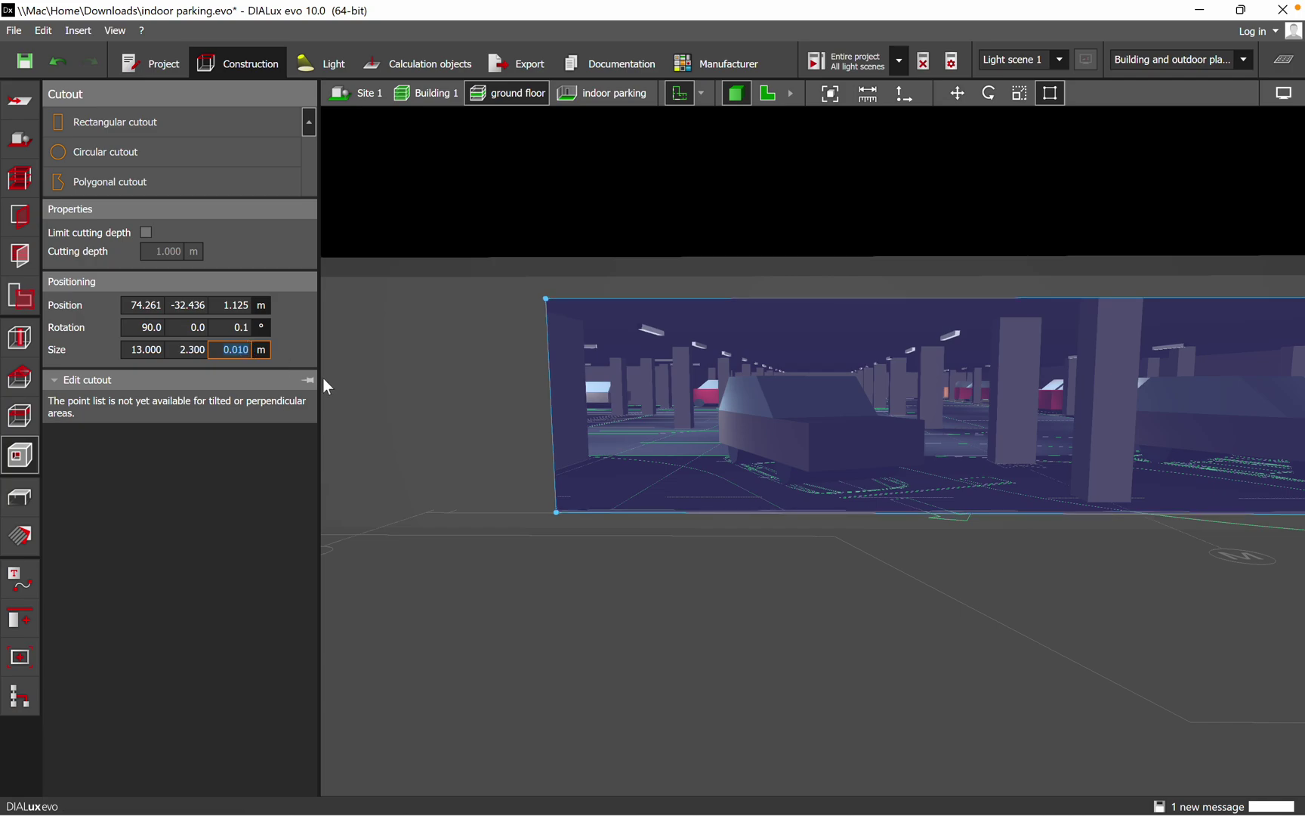
pyautogui.click(199, 350)
# - Deselect the cutout and view the resized wall opening from inside the parking without its highlight
pyautogui.click(520, 592)
pyautogui.scroll(-5, 427, 424)
pyautogui.moveTo(504, 604); pyautogui.dragTo(541, 679, button='right')
pyautogui.moveTo(683, 585); pyautogui.dragTo(217, 187)
pyautogui.moveTo(659, 414); pyautogui.dragTo(345, 304)
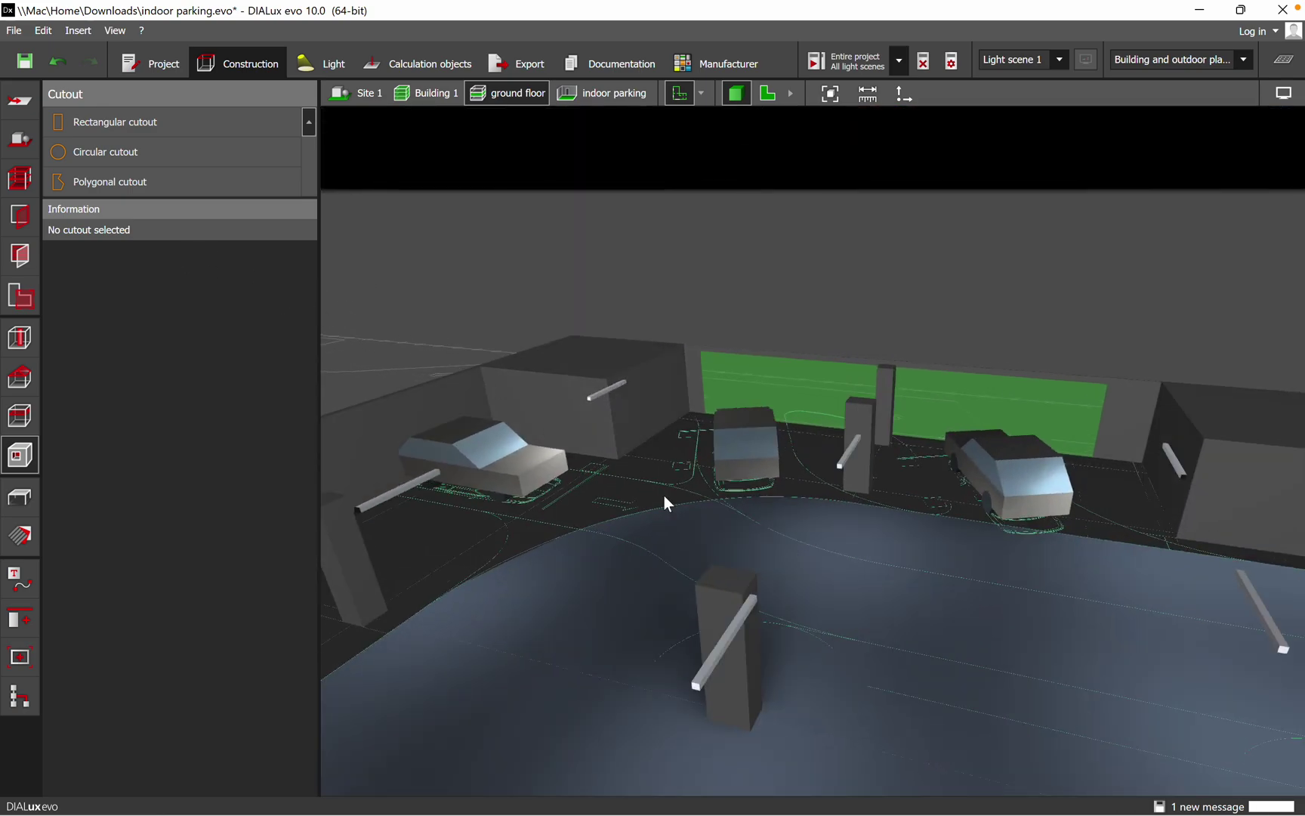
pyautogui.click(21, 417)
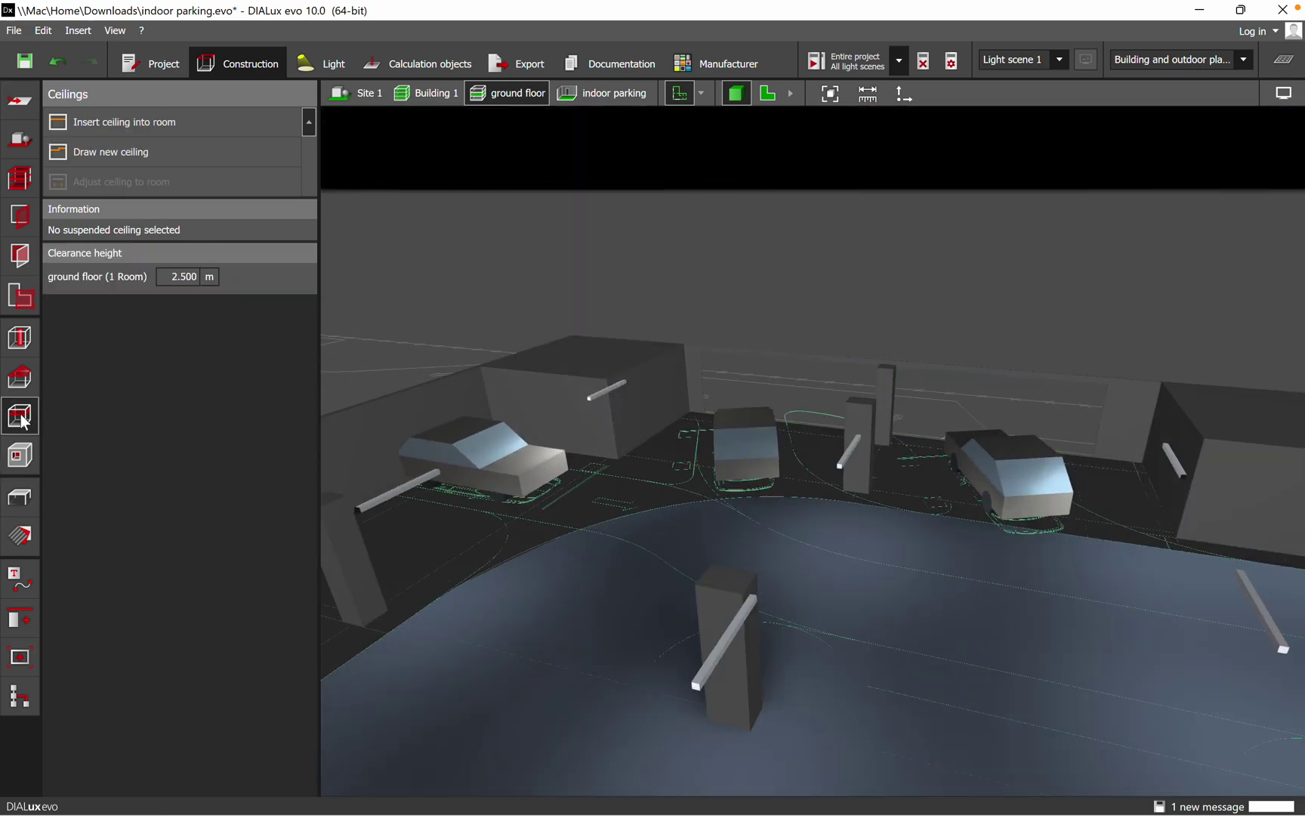
# - Draw a rectangular cutout about 2.750 m wide and 1.950 m high in the outer wall, behind the car next to the corner room
pyautogui.moveTo(814, 572); pyautogui.dragTo(808, 693)
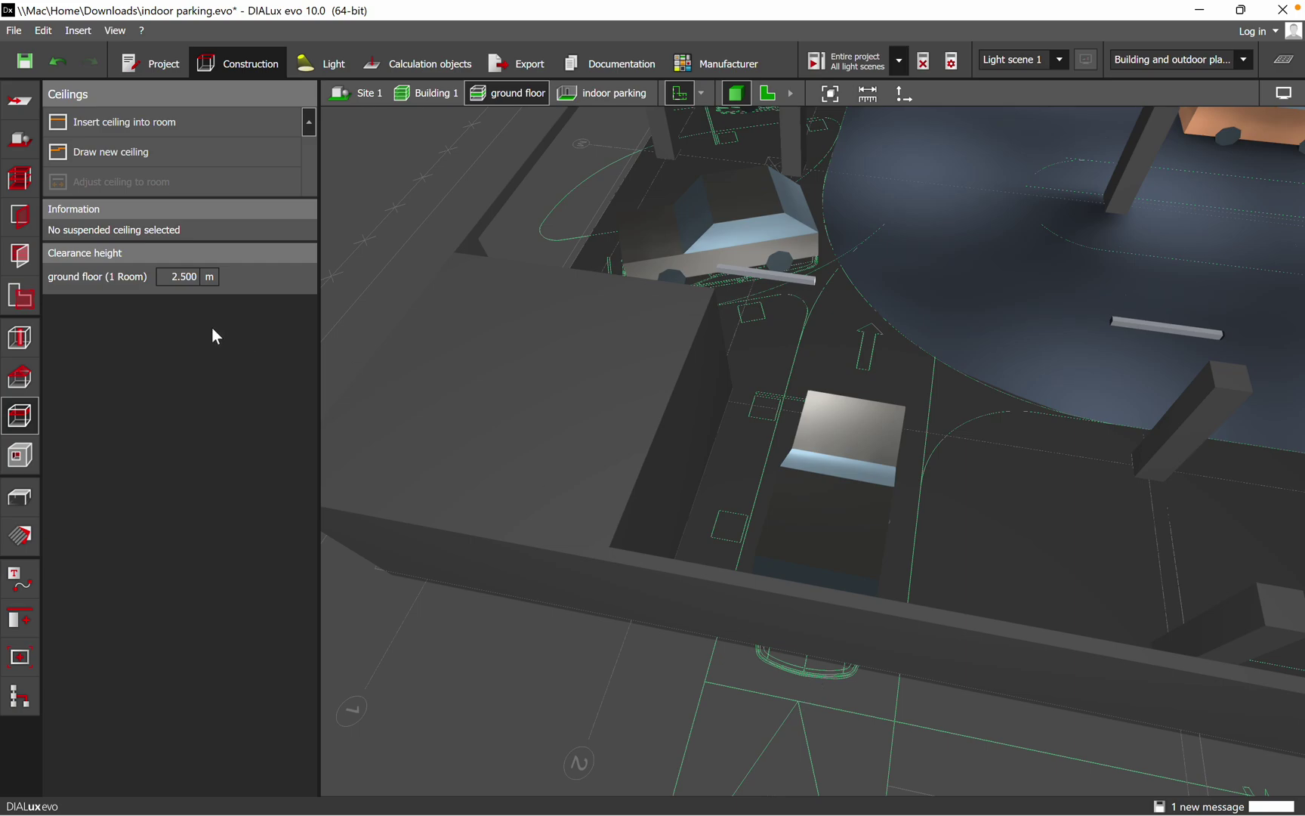
pyautogui.click(19, 454)
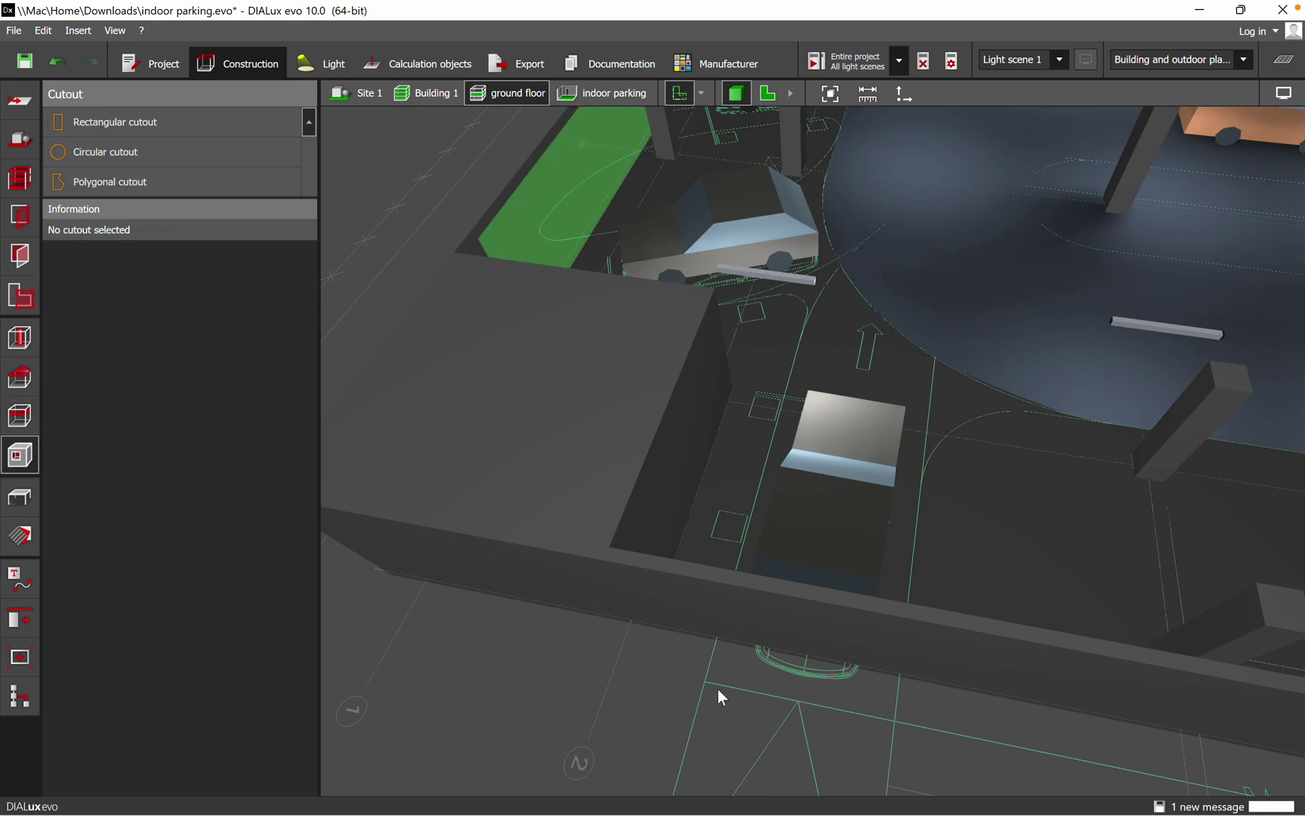
pyautogui.moveTo(723, 696); pyautogui.dragTo(766, 640)
pyautogui.click(151, 121)
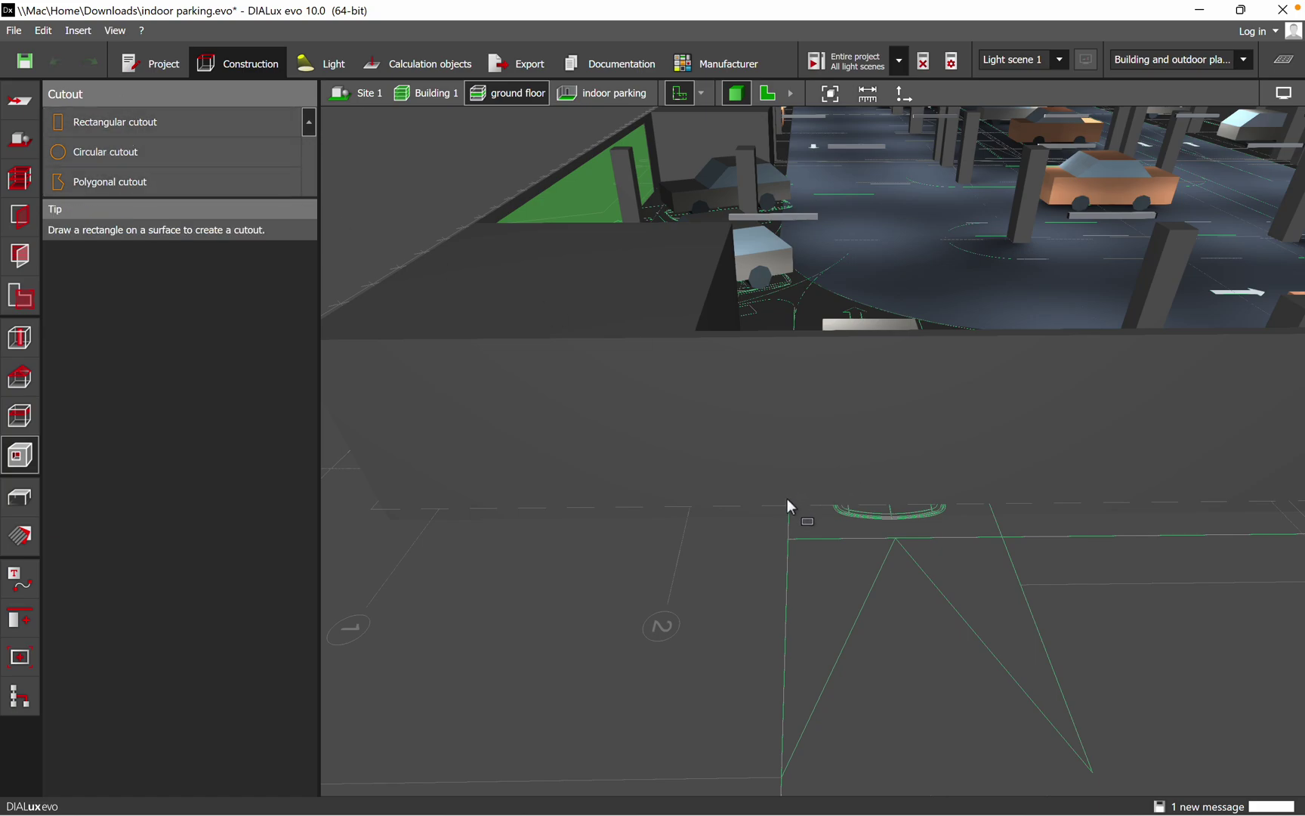
pyautogui.click(787, 497)
pyautogui.click(783, 361)
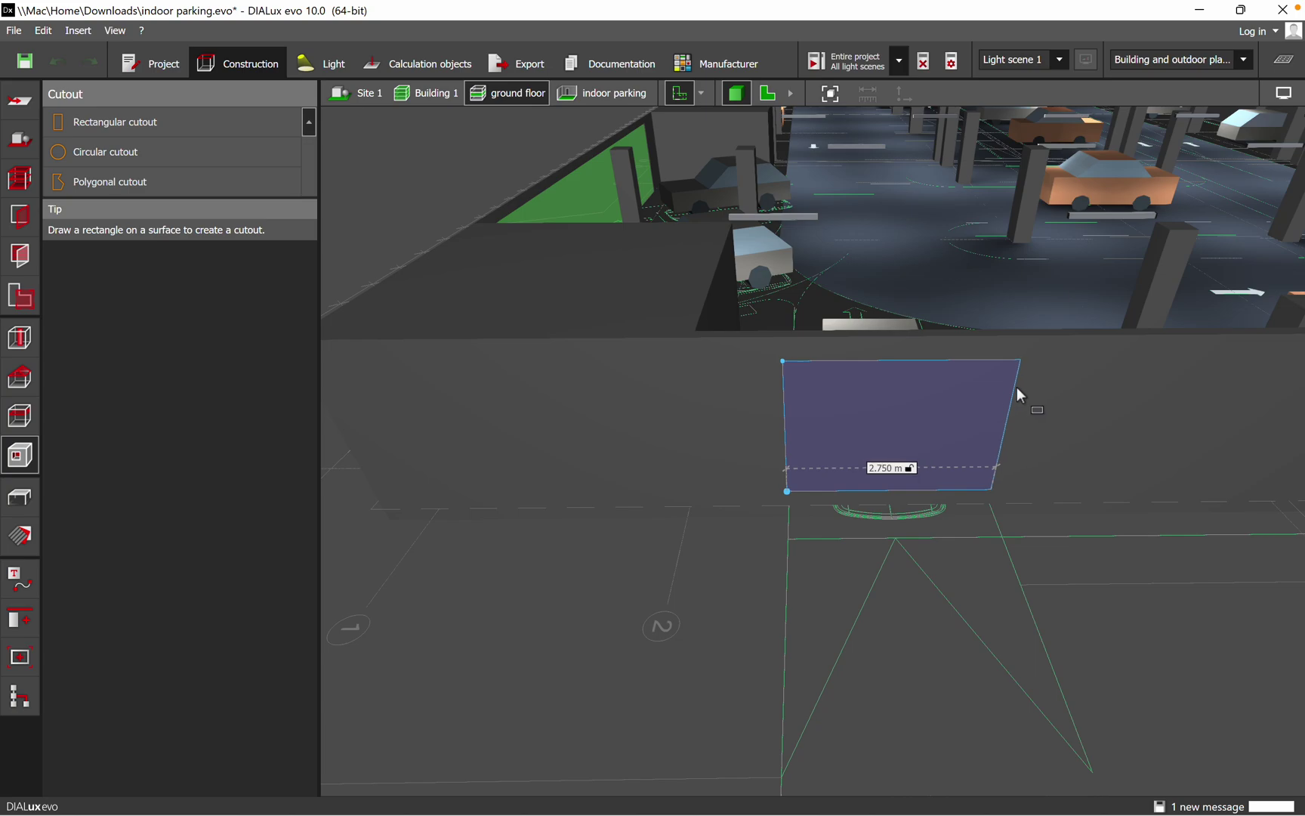
pyautogui.click(1016, 388)
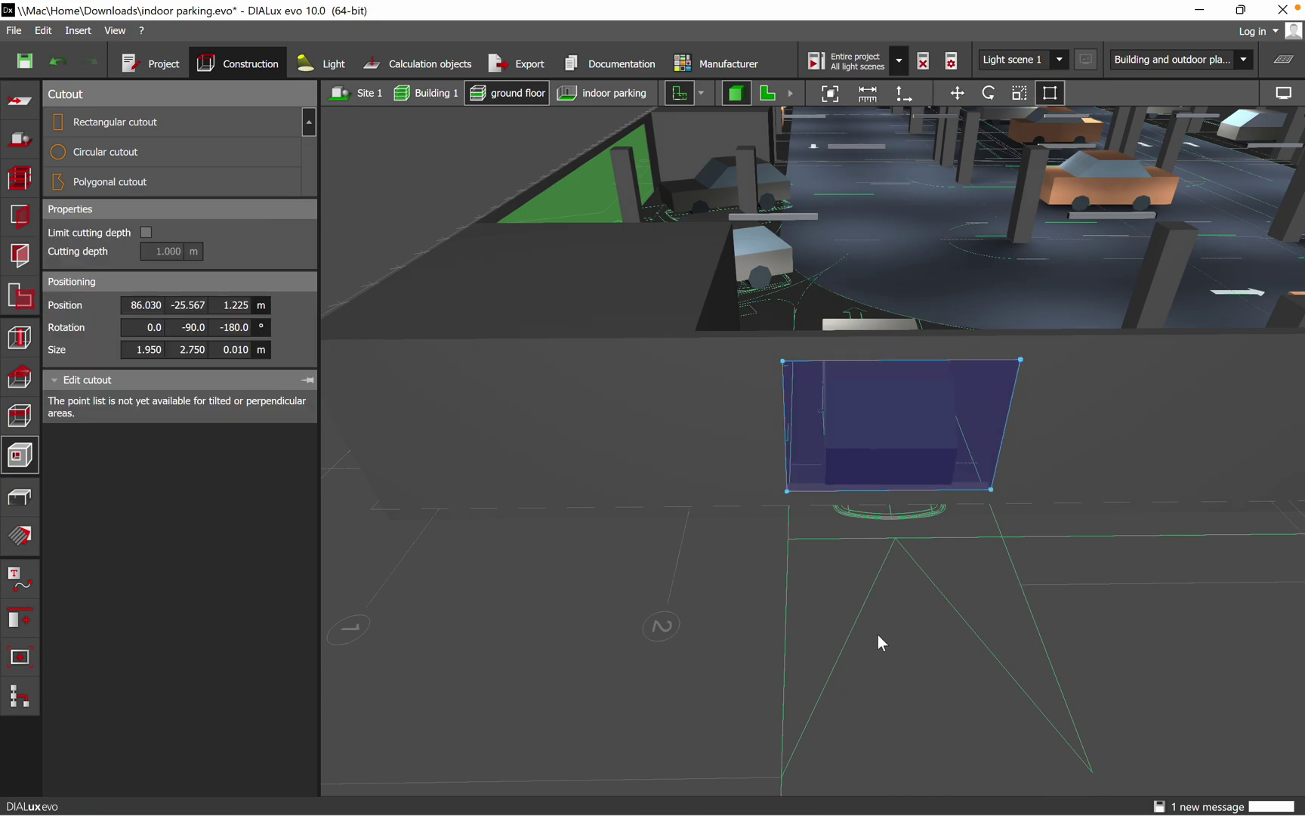
# - Set the width of the new wall cutout to 2.450 m
pyautogui.moveTo(868, 635); pyautogui.dragTo(826, 570, button='right')
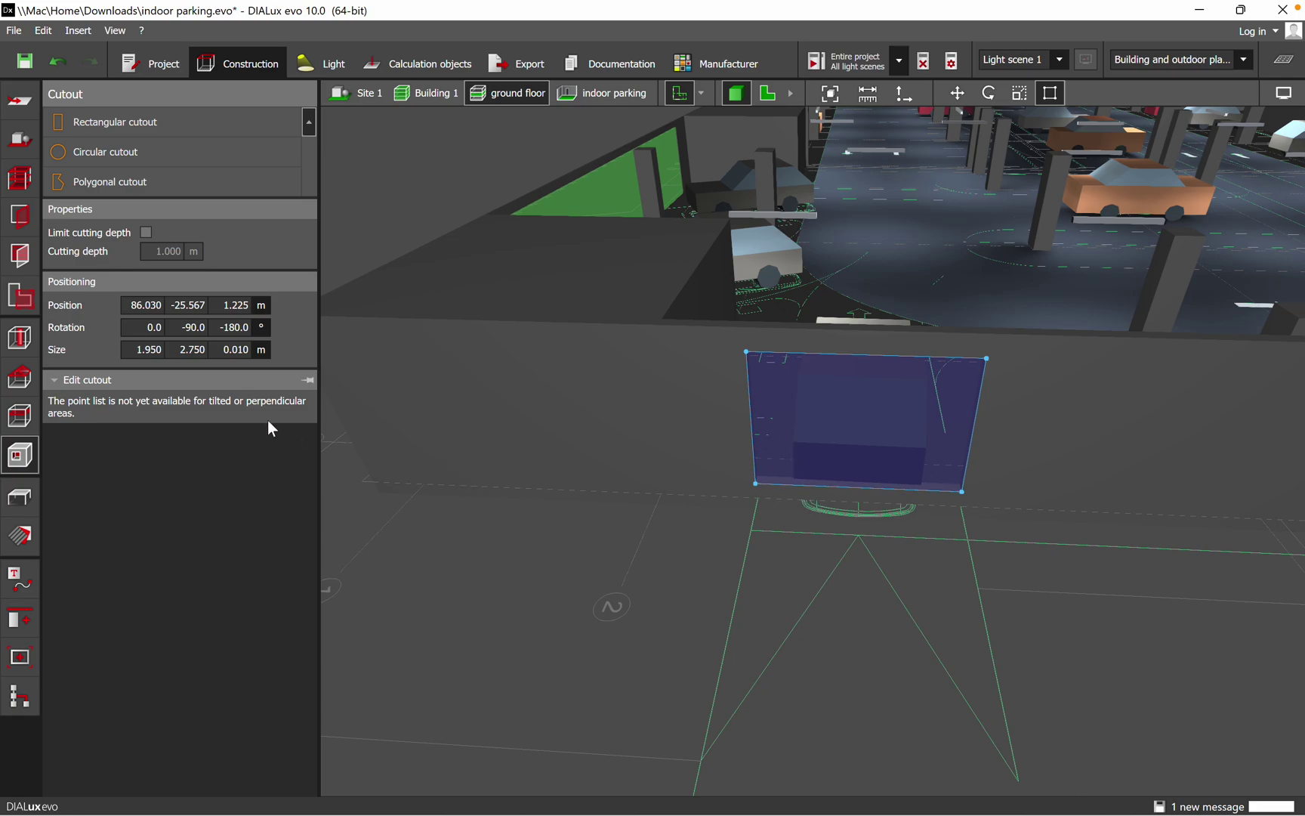
pyautogui.click(193, 349)
pyautogui.press('BackSpace')
pyautogui.write('4')
pyautogui.click(247, 352)
pyautogui.doubleClick(239, 348)
pyautogui.moveTo(723, 654); pyautogui.dragTo(731, 649, button='right')
pyautogui.scroll(2, 823, 410)
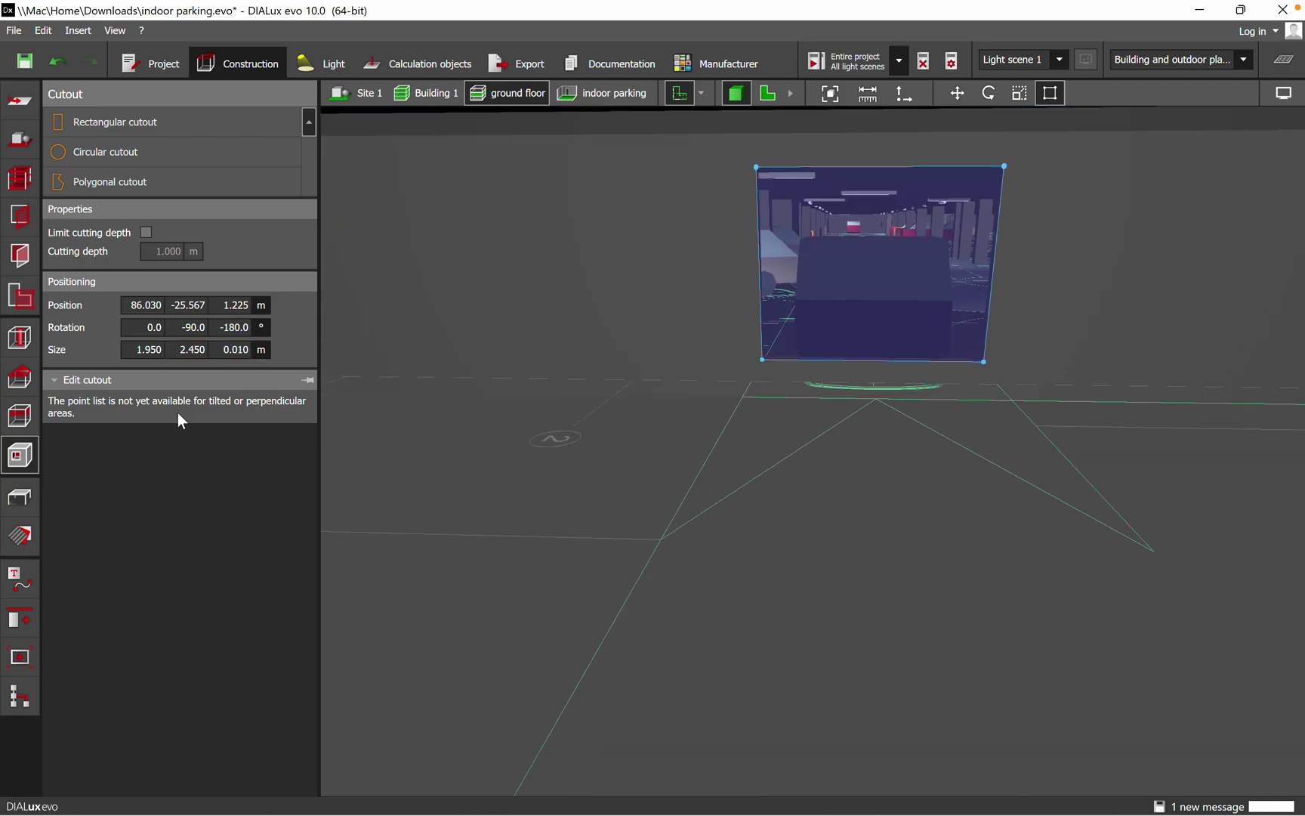
# - Set the new wall cutout's height to 2.000 m
pyautogui.doubleClick(218, 354)
pyautogui.doubleClick(151, 351)
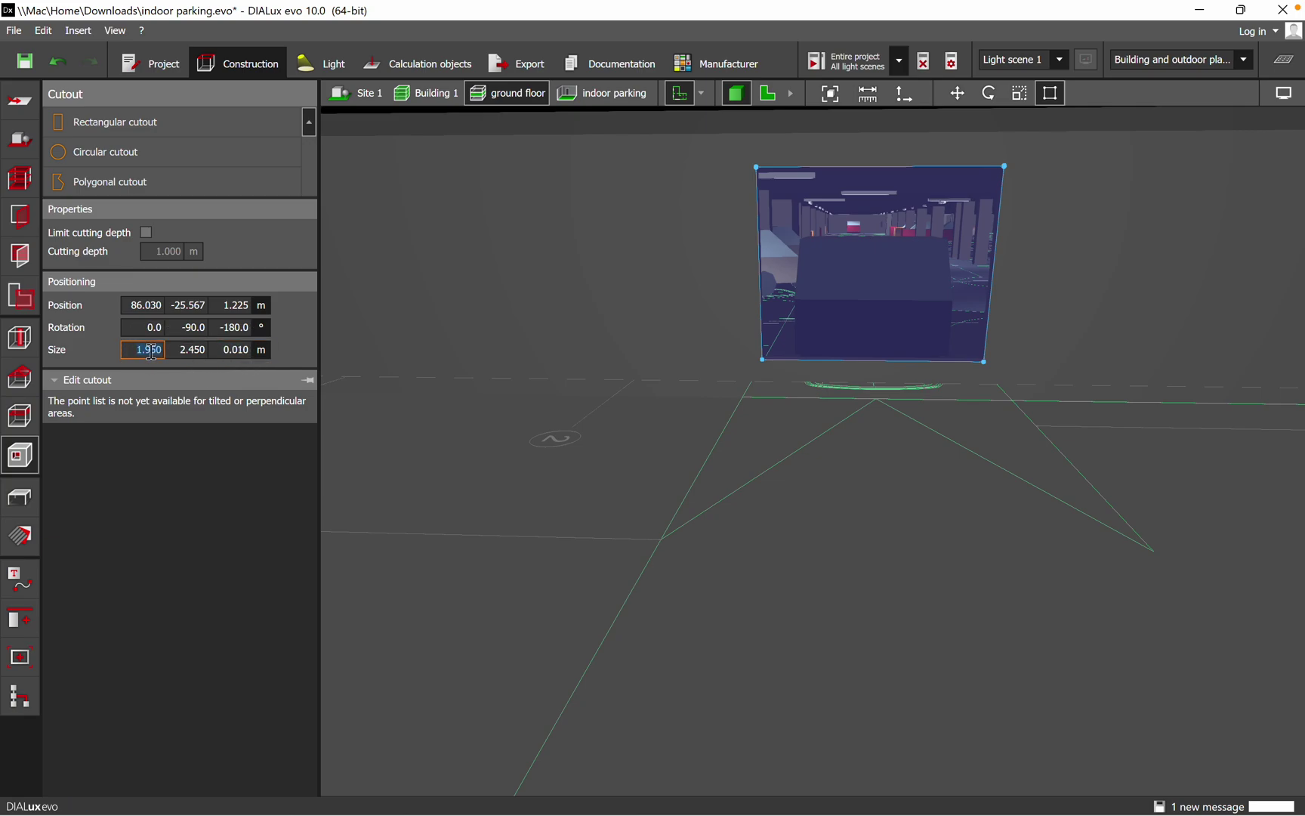
pyautogui.rightClick(868, 212)
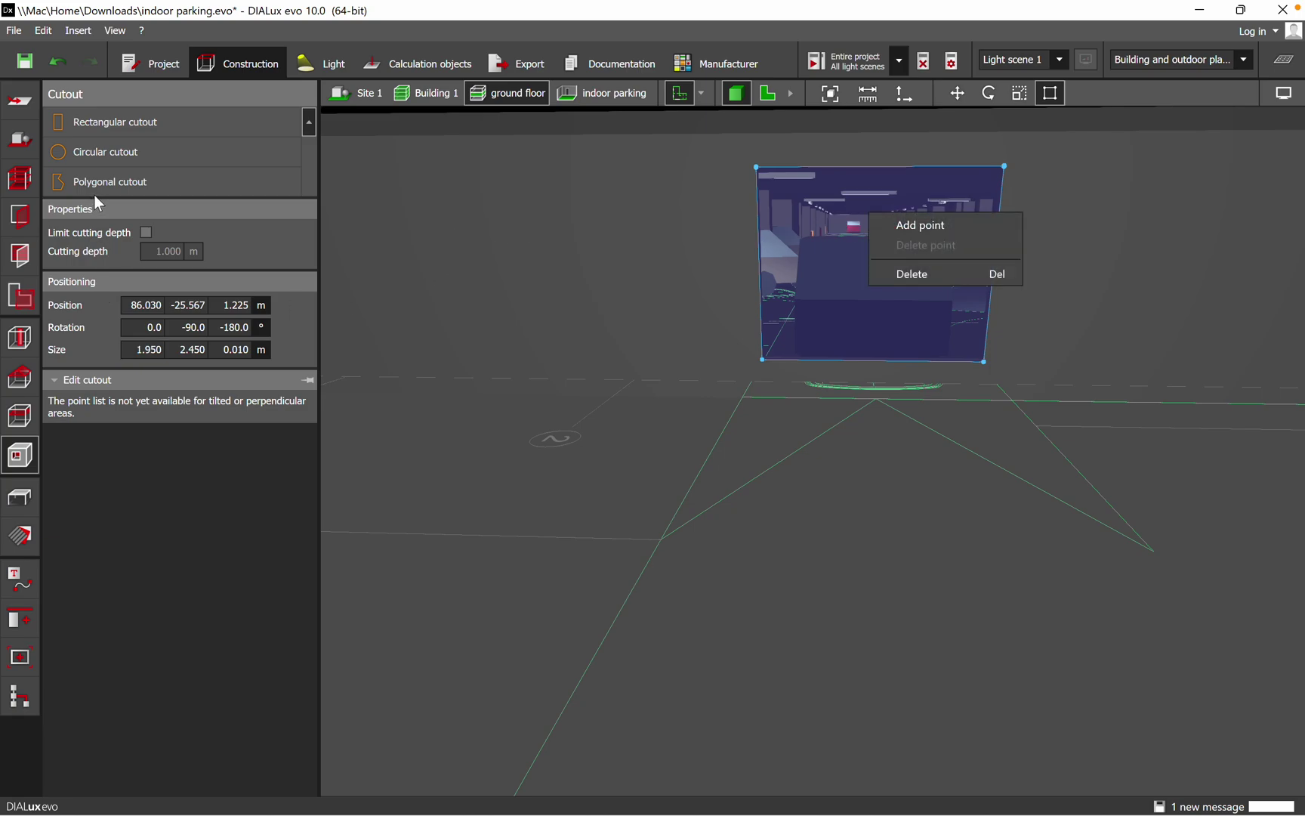
pyautogui.doubleClick(205, 354)
pyautogui.doubleClick(155, 353)
pyautogui.moveTo(161, 350); pyautogui.dragTo(133, 351)
pyautogui.press('BackSpace')
pyautogui.write('2.000')
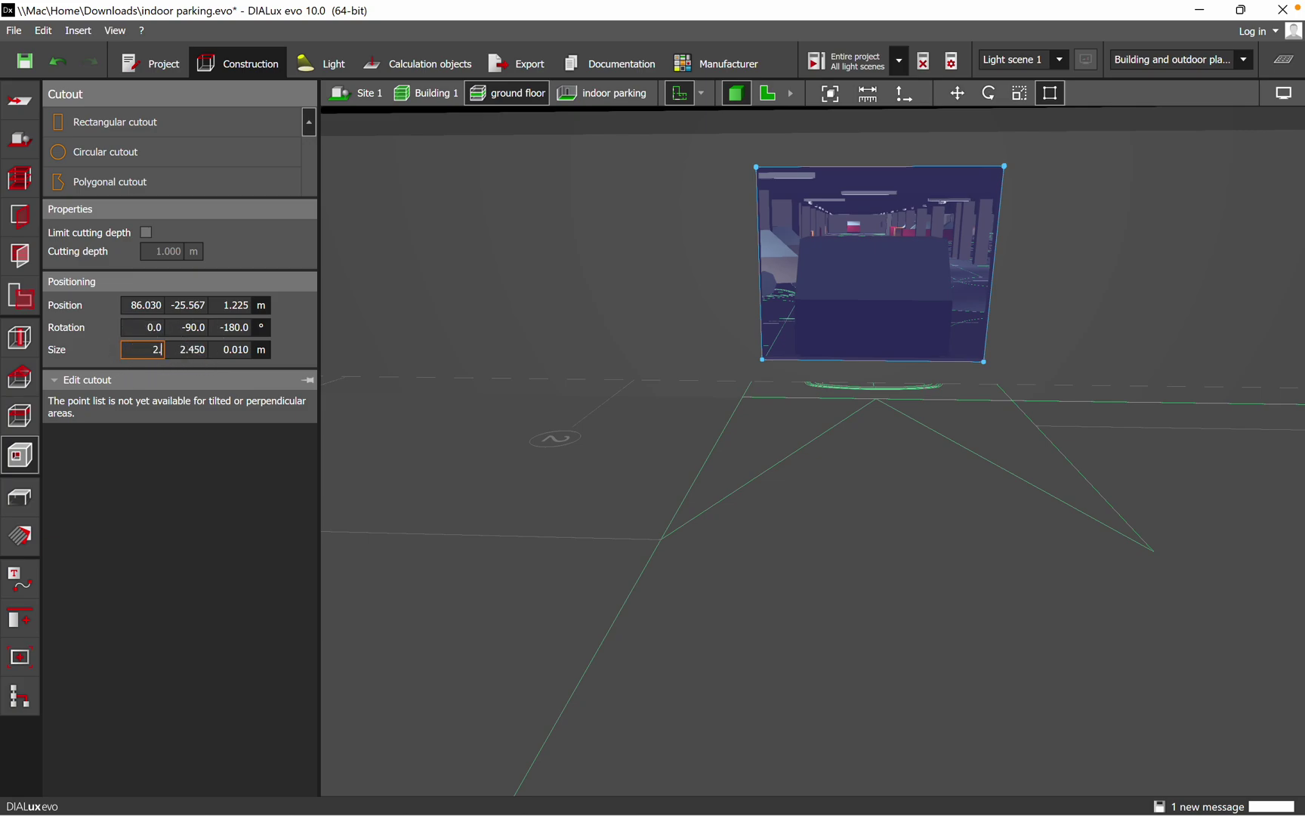
pyautogui.doubleClick(193, 351)
# - Set the new wall cutout's height to 2.400 m and its width to 2.500 m
pyautogui.doubleClick(152, 351)
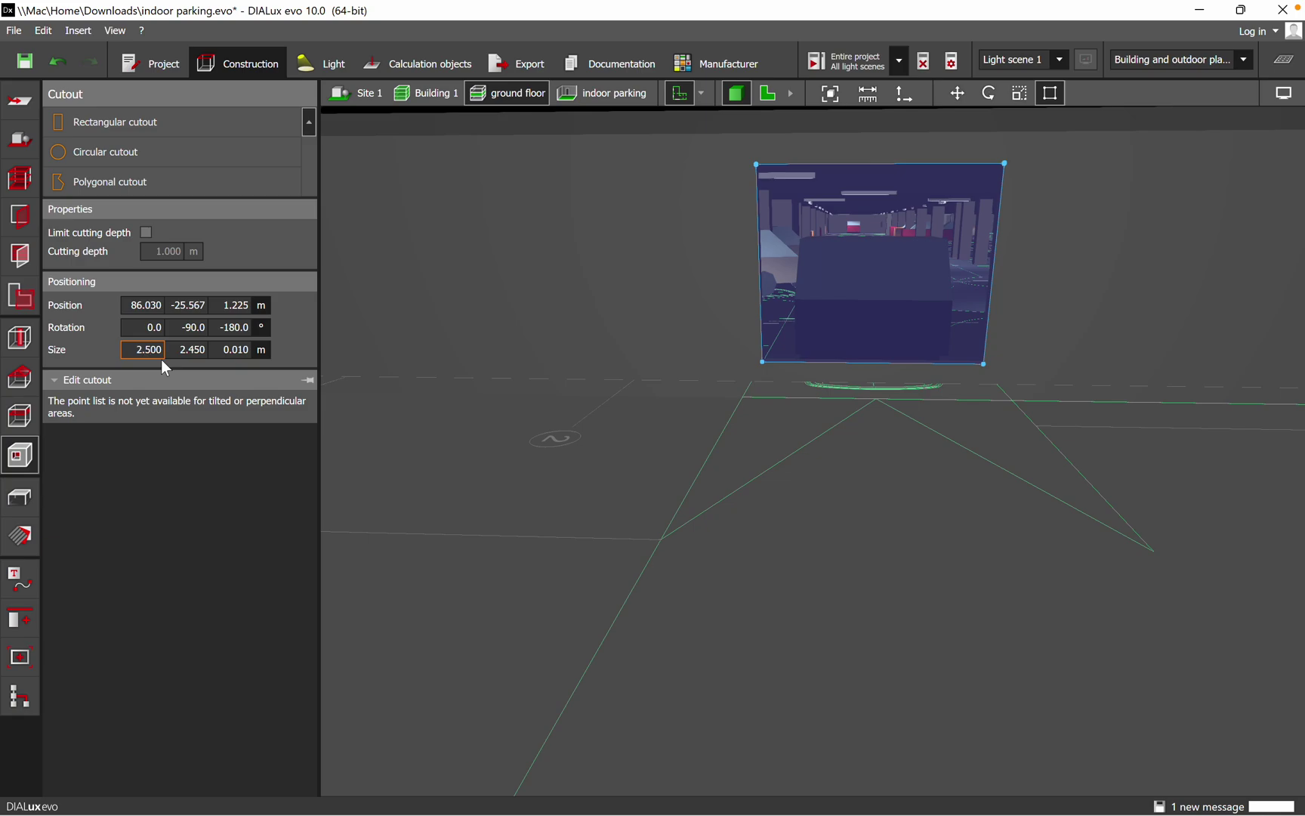
pyautogui.doubleClick(189, 353)
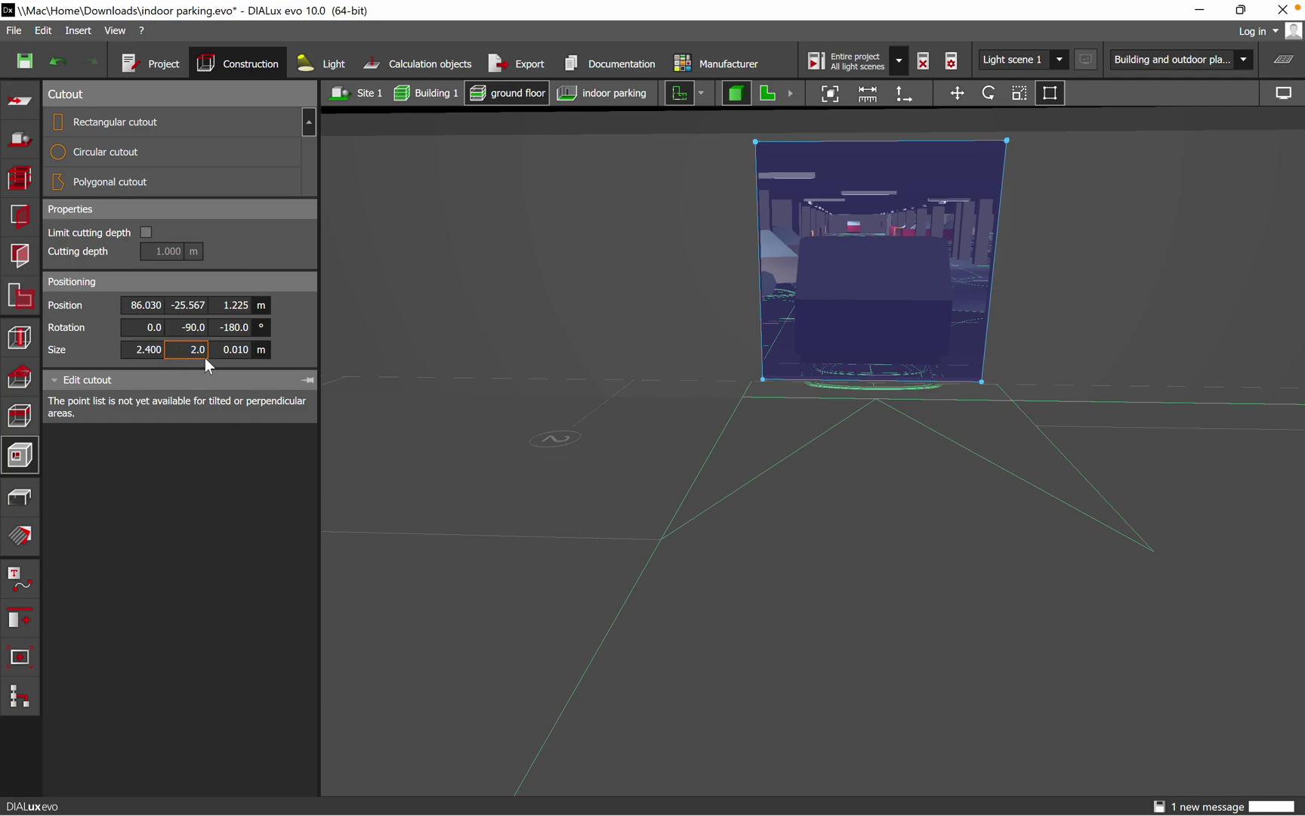
pyautogui.press('Return')
pyautogui.doubleClick(245, 353)
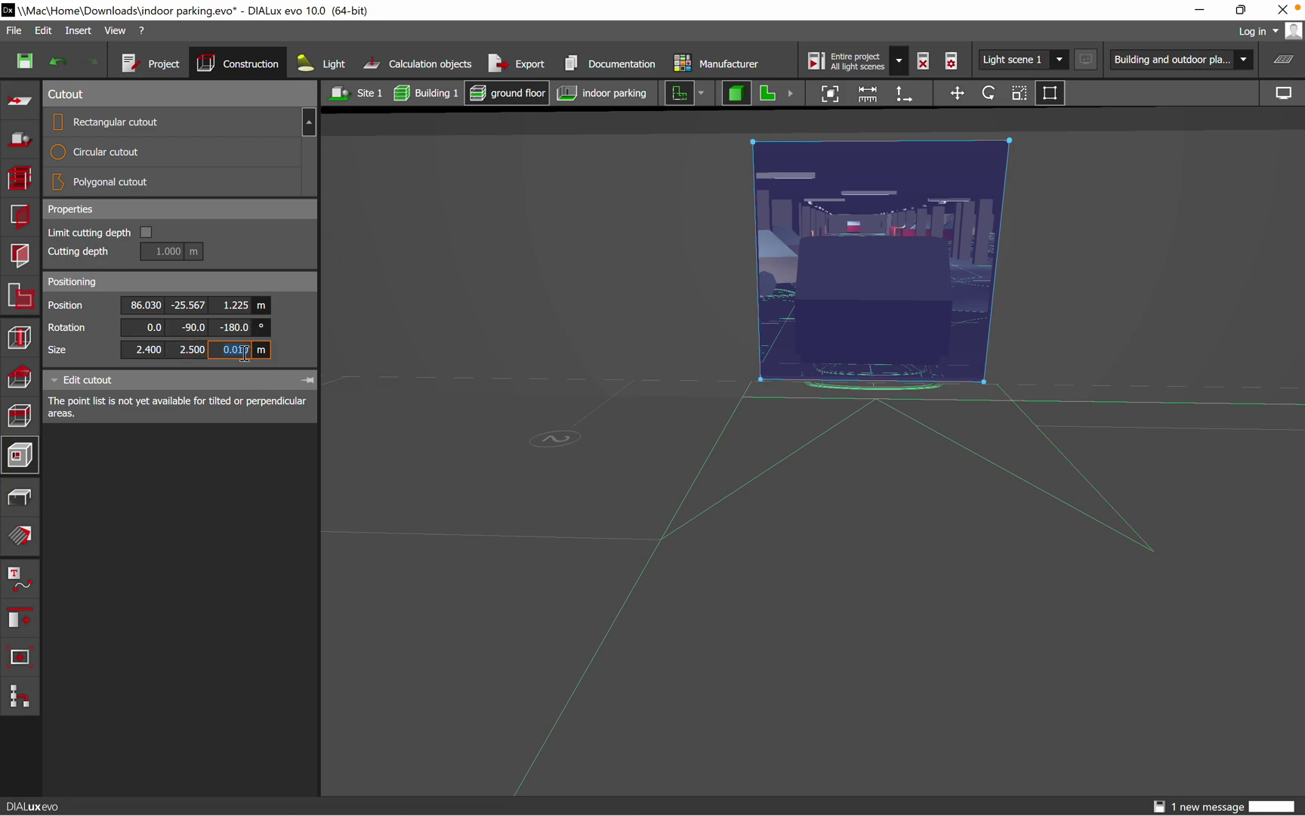
# - Widen the new wall cutout to 3.0 m and deselect it
pyautogui.doubleClick(191, 351)
pyautogui.write('3.0')
pyautogui.click(229, 352)
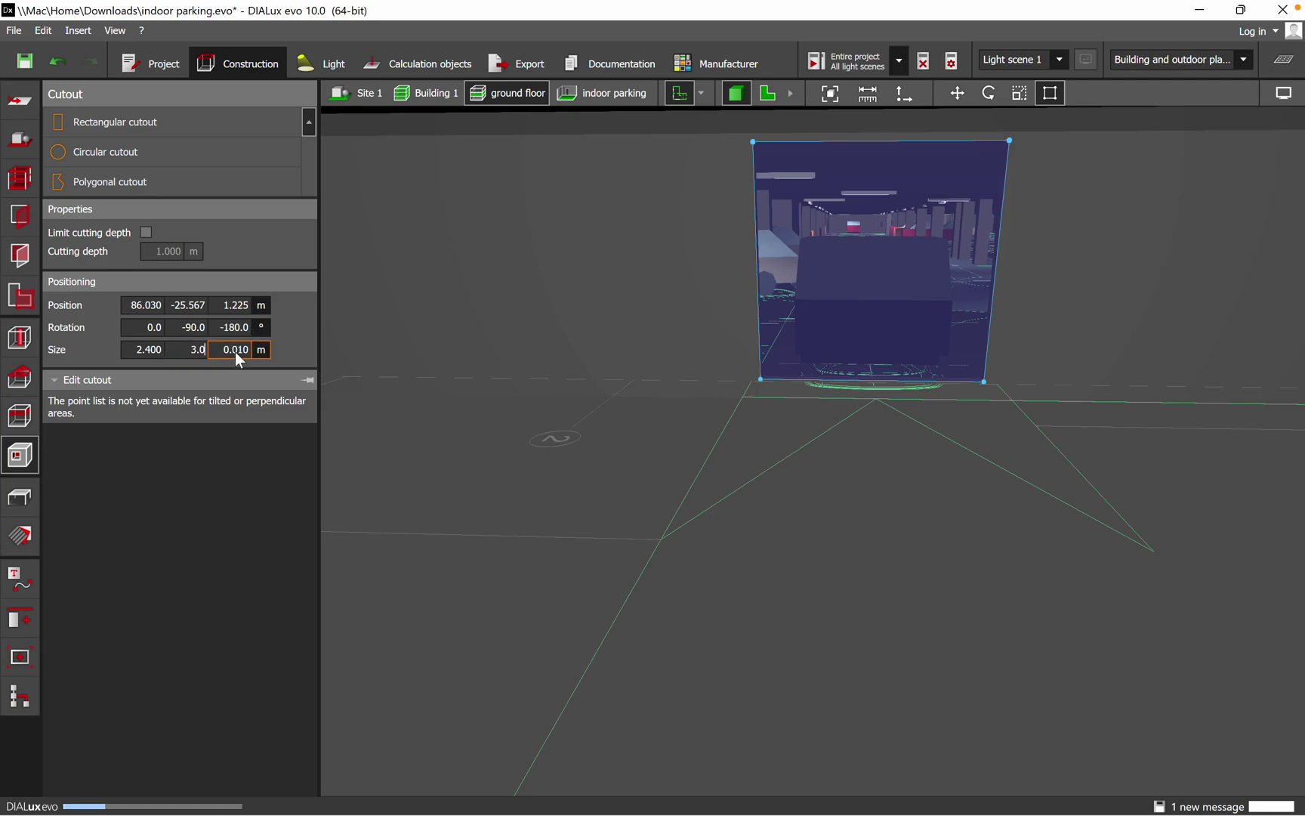
pyautogui.click(907, 583)
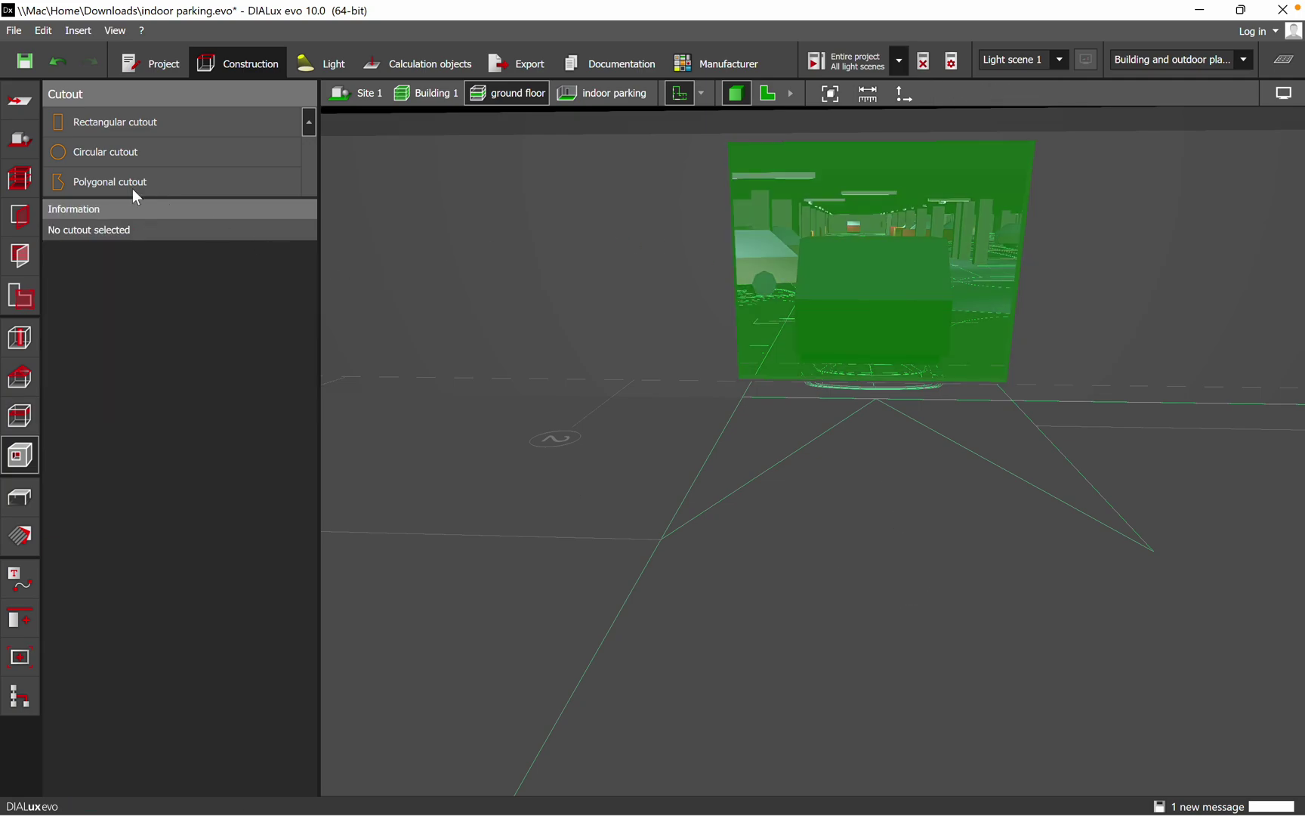
# - Inspect both wall openings without the cutout highlight, from inside the parking and from outside around the whole ground floor
pyautogui.click(20, 337)
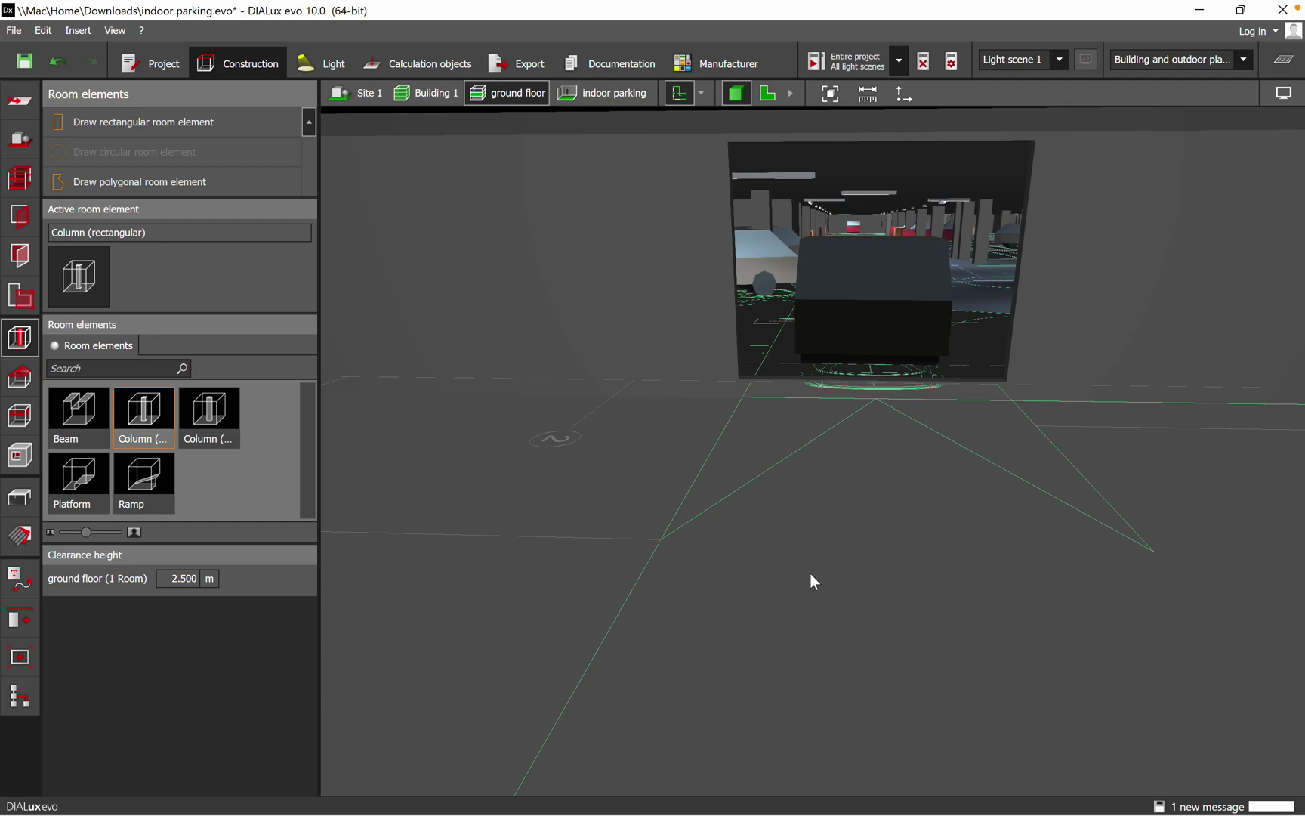
pyautogui.scroll(10, 810, 578)
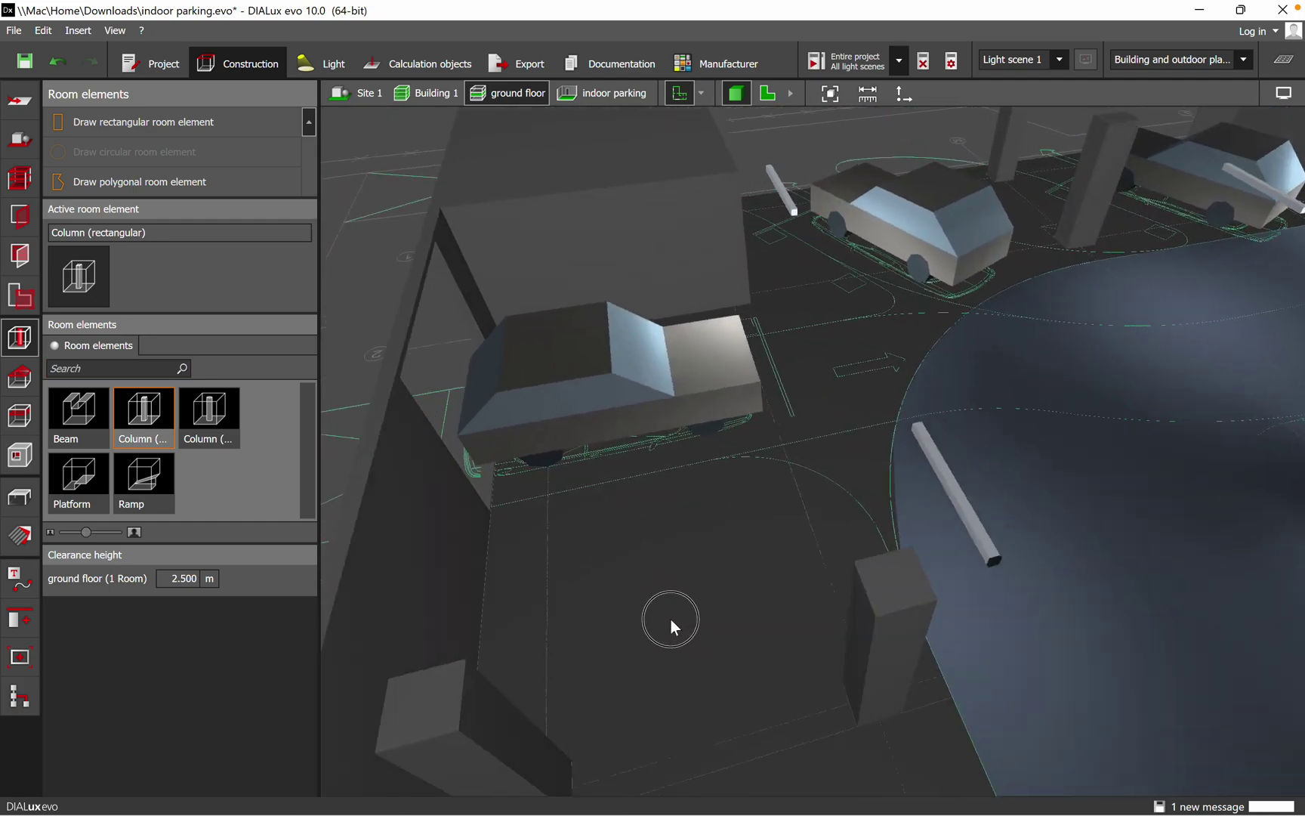
pyautogui.moveTo(671, 619); pyautogui.dragTo(958, 466, button='right')
pyautogui.scroll(8, 928, 405)
pyautogui.scroll(-8, 995, 465)
pyautogui.moveTo(994, 461); pyautogui.dragTo(999, 566, button='right')
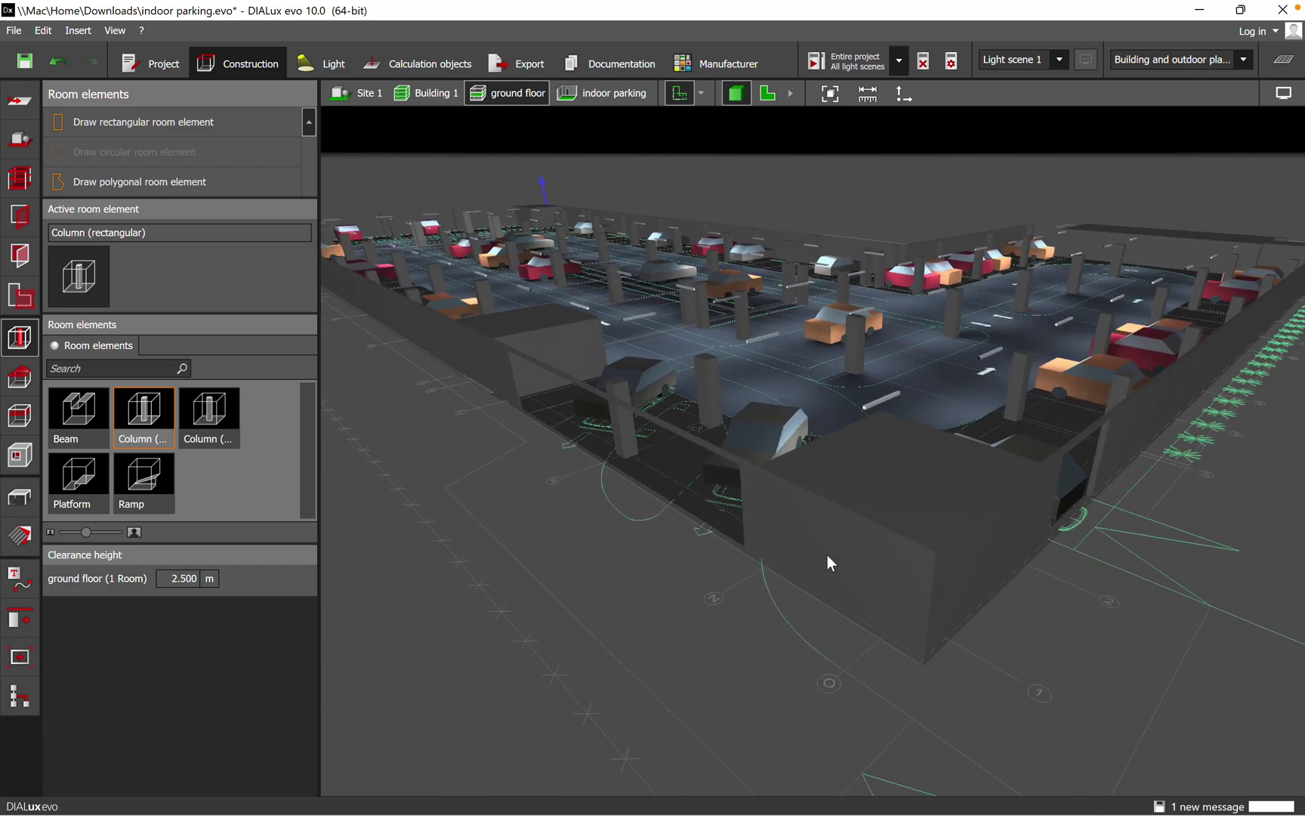
pyautogui.scroll(-3, 828, 556)
pyautogui.moveTo(656, 625); pyautogui.dragTo(952, 633, button='right')
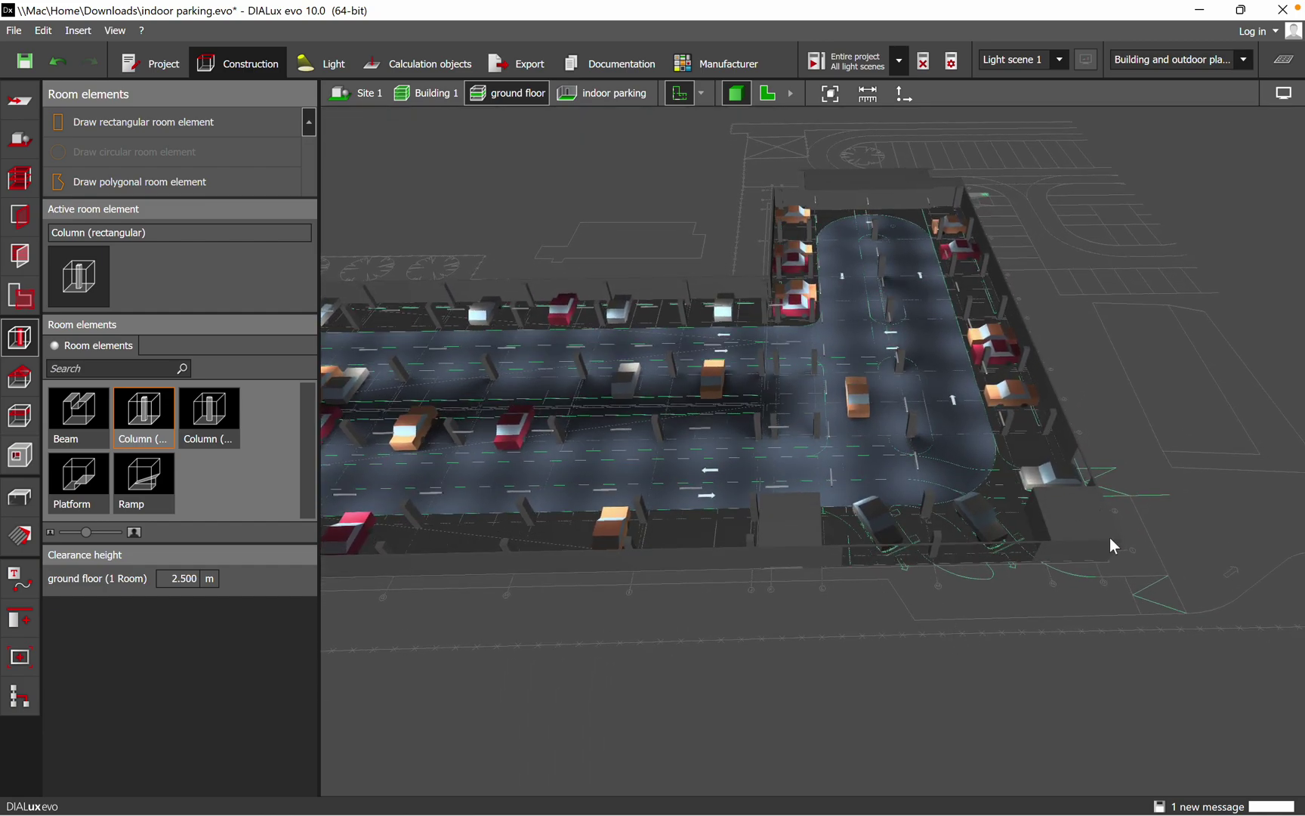
pyautogui.scroll(2, 952, 570)
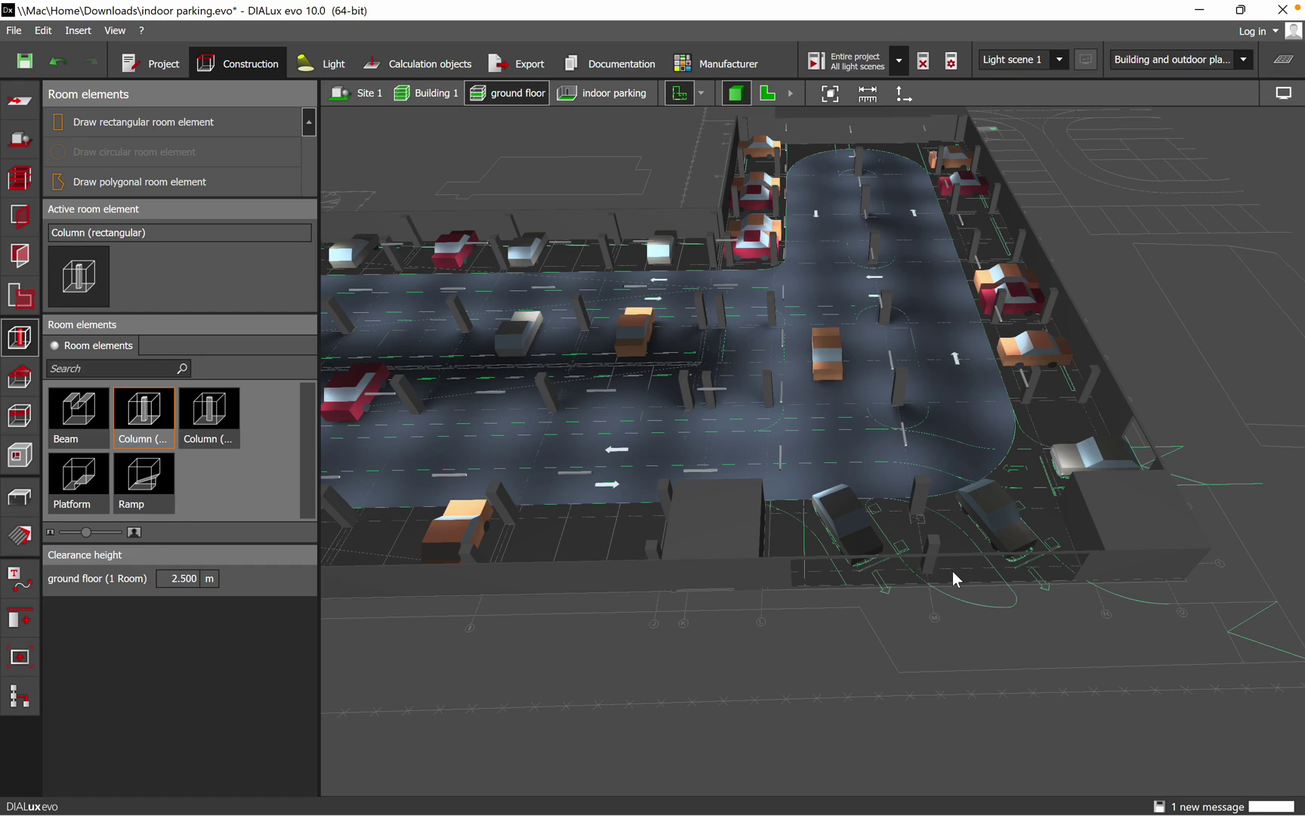
pyautogui.moveTo(952, 571); pyautogui.dragTo(823, 605, button='right')
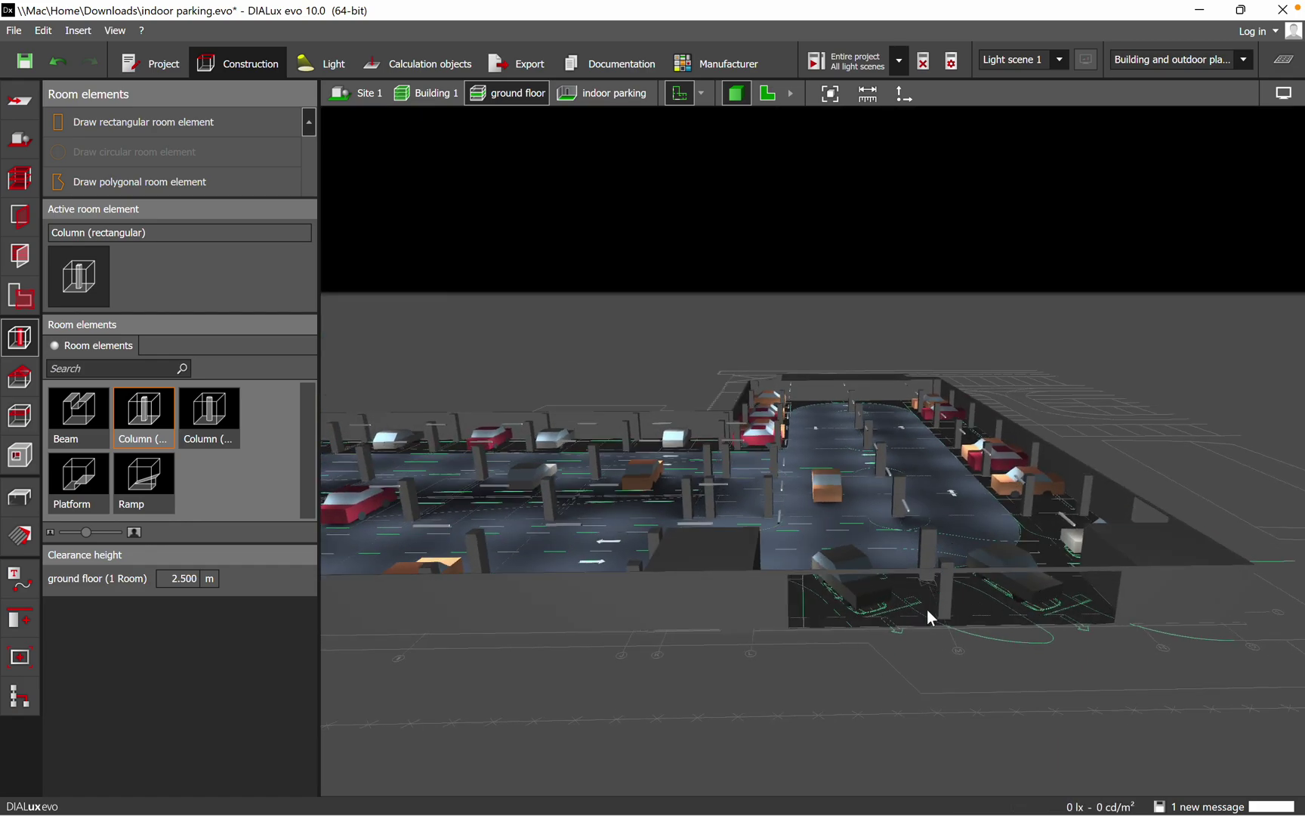
pyautogui.scroll(-2, 946, 519)
pyautogui.moveTo(714, 622); pyautogui.dragTo(815, 615, button='right')
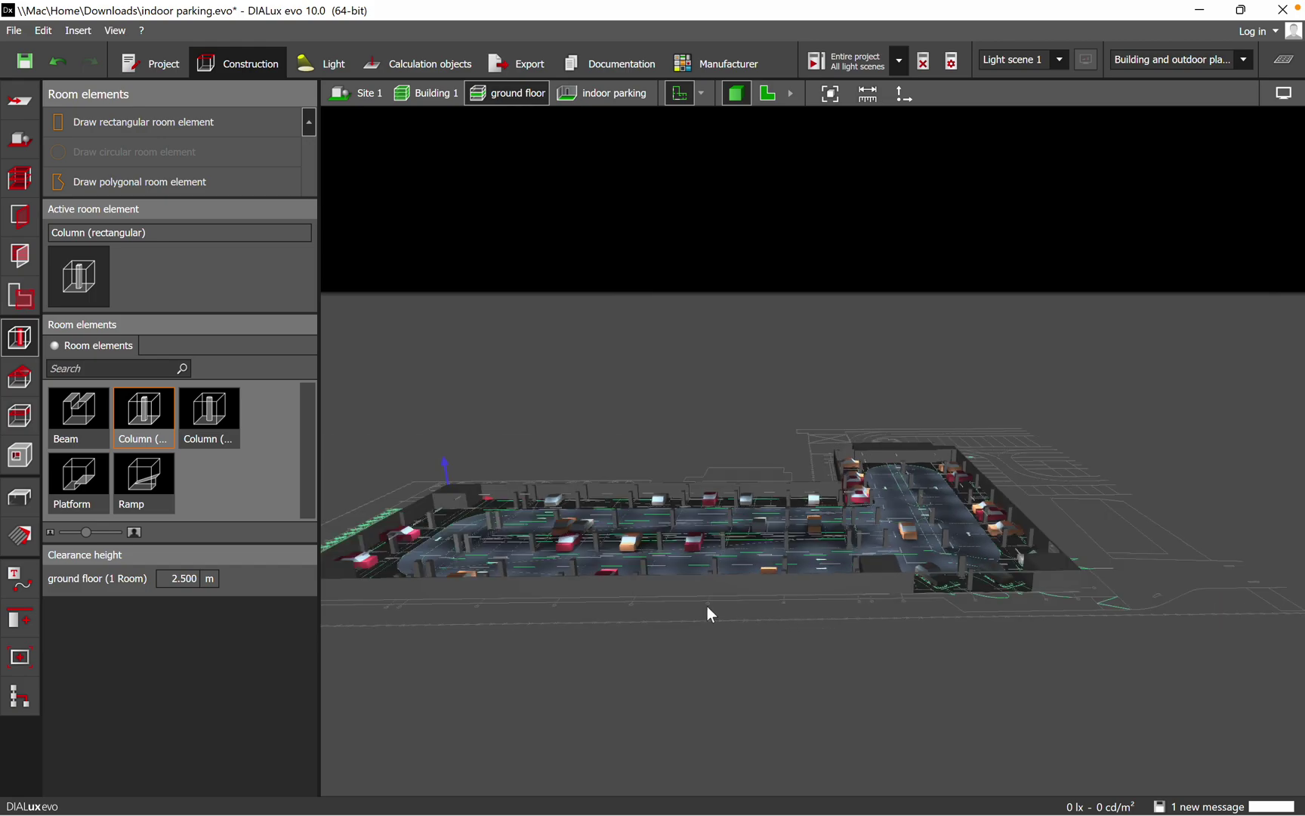
pyautogui.moveTo(674, 606); pyautogui.dragTo(689, 658, button='right')
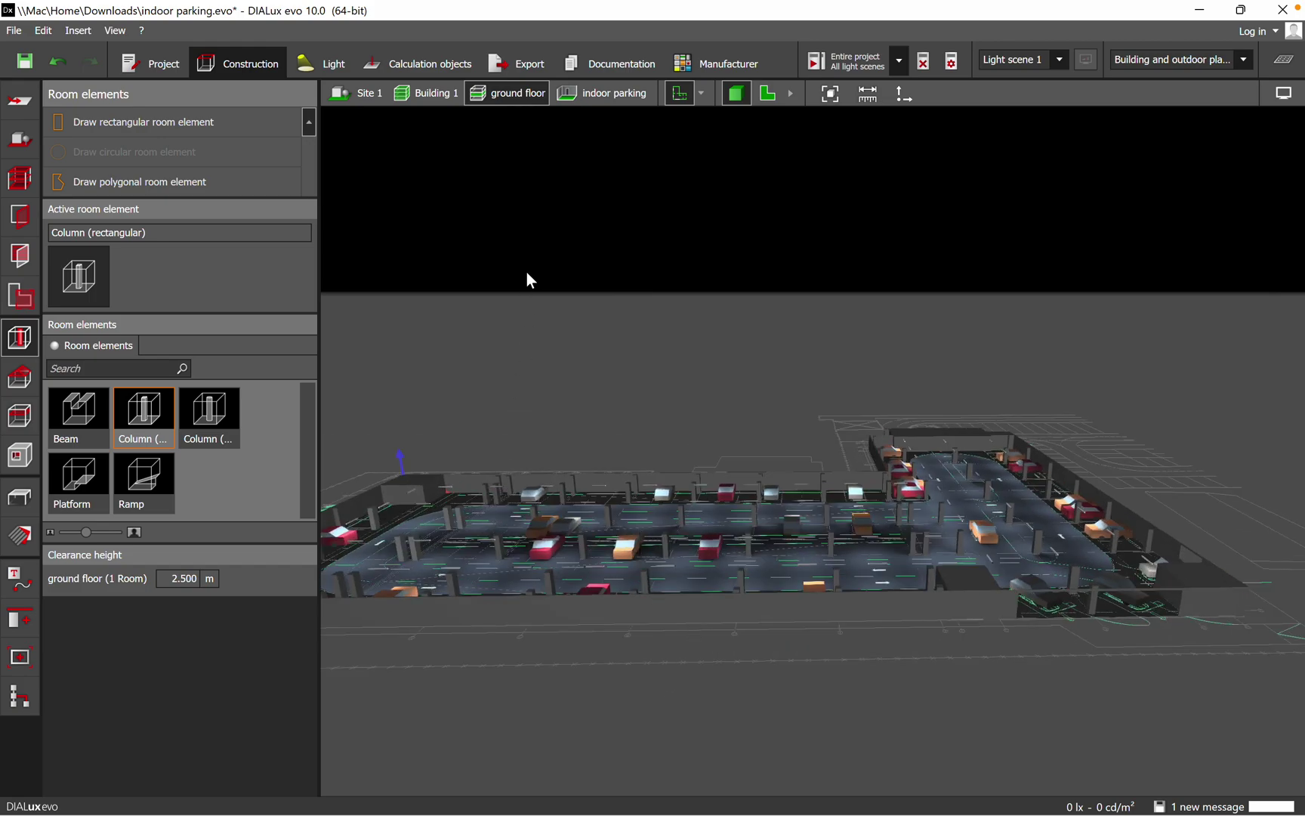
# - Duplicate the ground floor storey once, excluding the cutouts from the copied elements
pyautogui.click(436, 94)
pyautogui.click(508, 94)
pyautogui.click(20, 181)
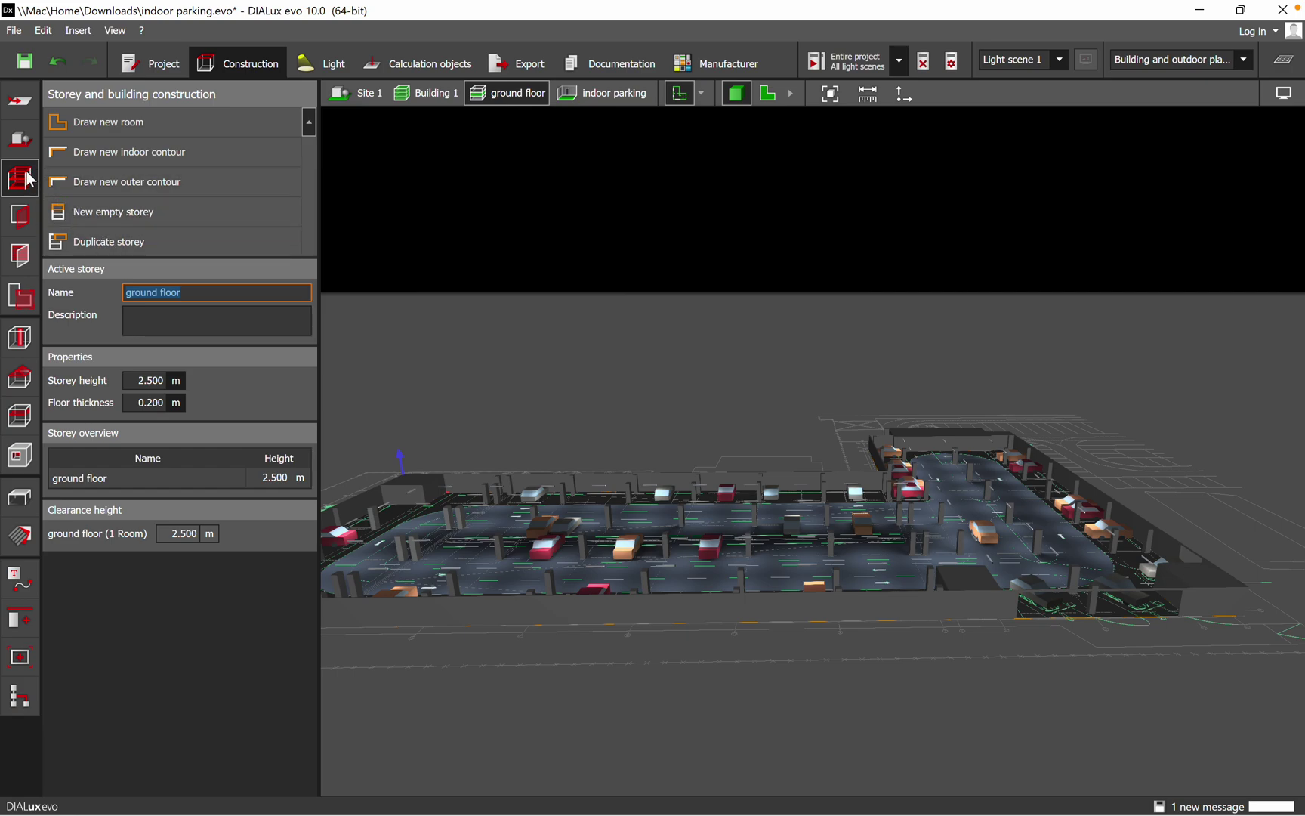
pyautogui.click(122, 238)
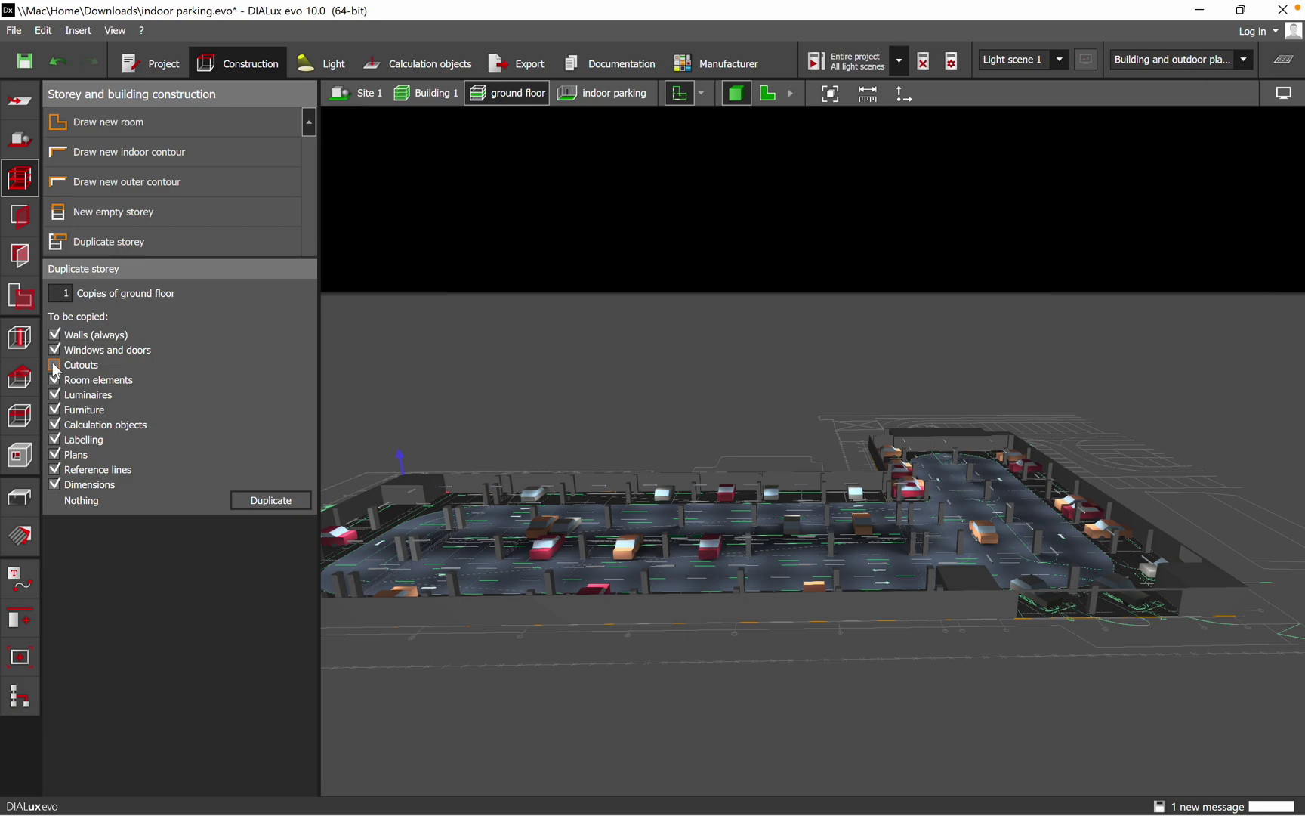
pyautogui.click(272, 500)
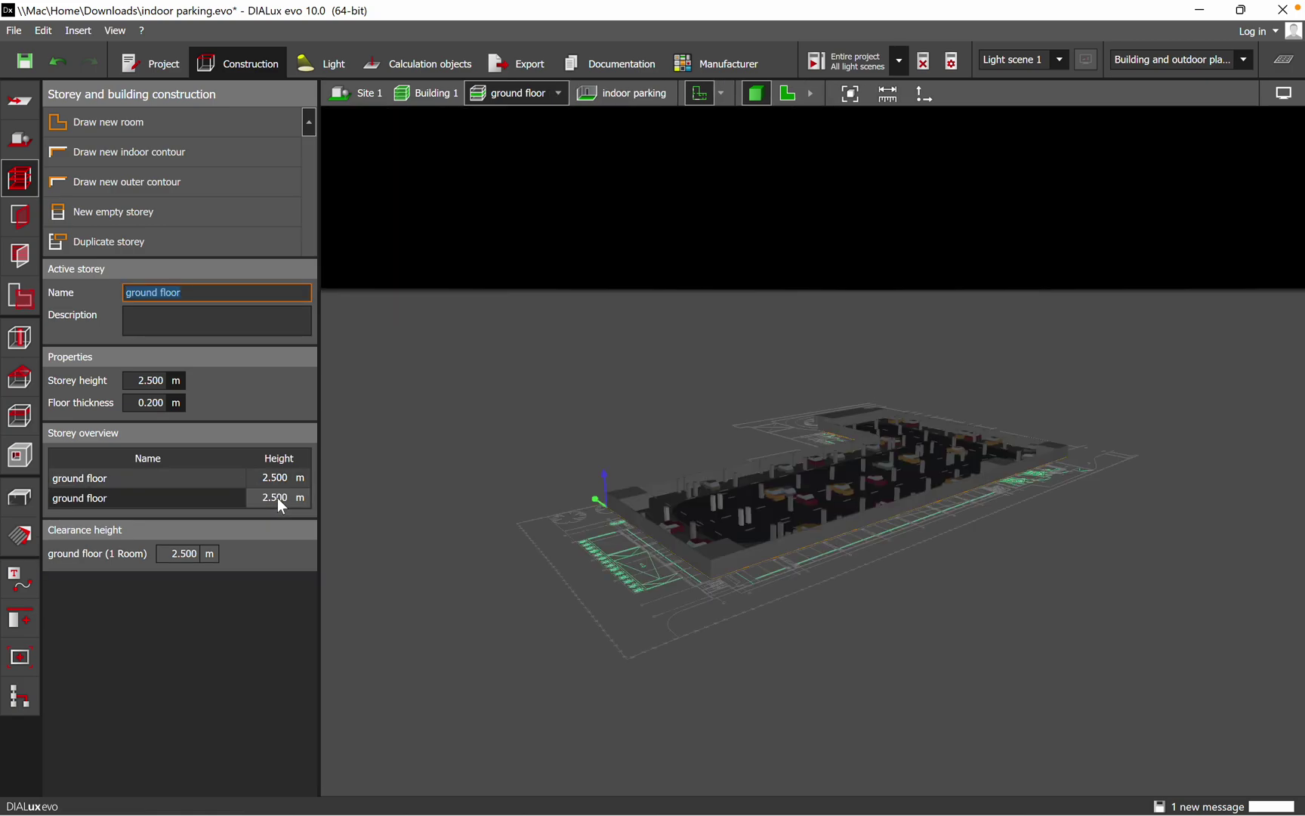
# - Check the list of storeys and inspect the two-storey Building 1 from outside near the ground-floor wall opening
pyautogui.click(557, 94)
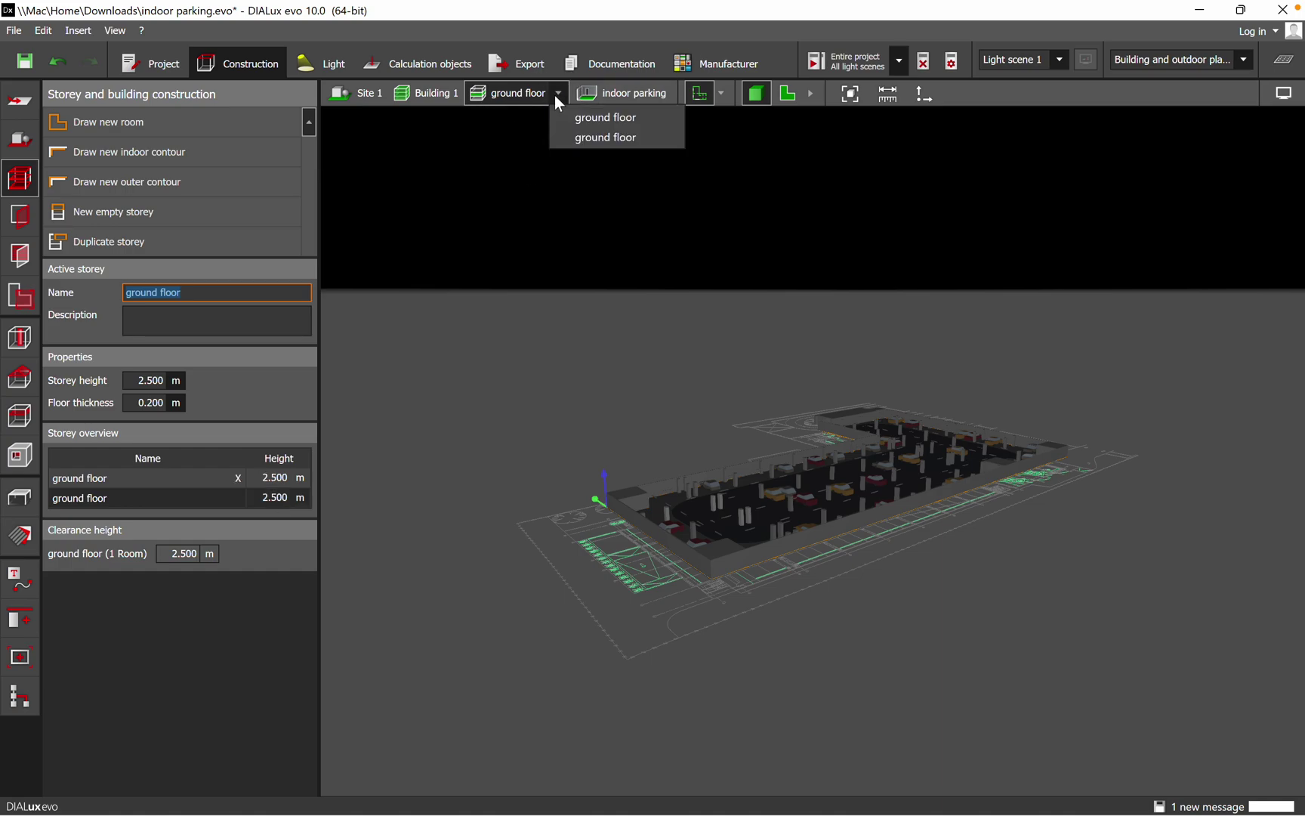
pyautogui.click(995, 629)
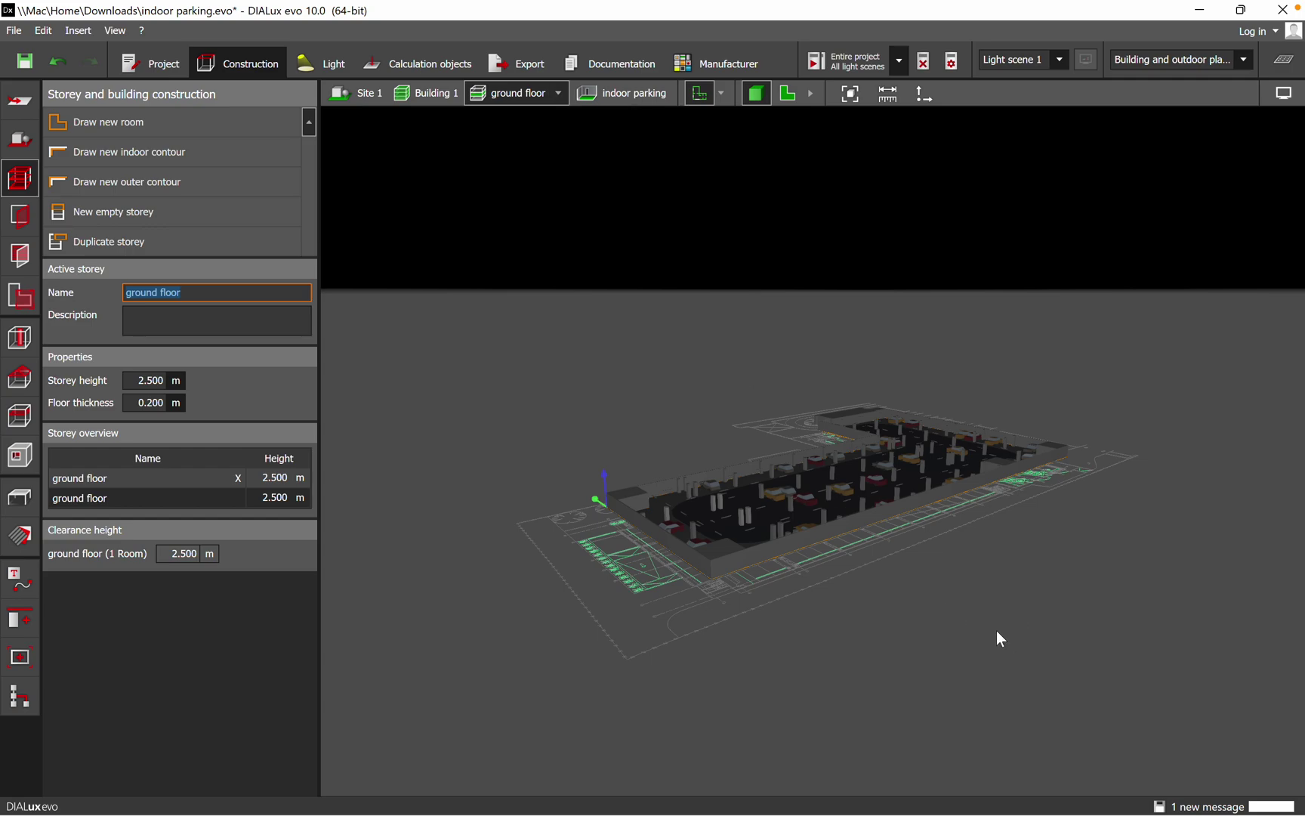
pyautogui.moveTo(995, 636); pyautogui.dragTo(702, 490, button='middle')
pyautogui.click(427, 100)
pyautogui.moveTo(752, 619); pyautogui.dragTo(798, 549, button='middle')
pyautogui.scroll(5, 815, 486)
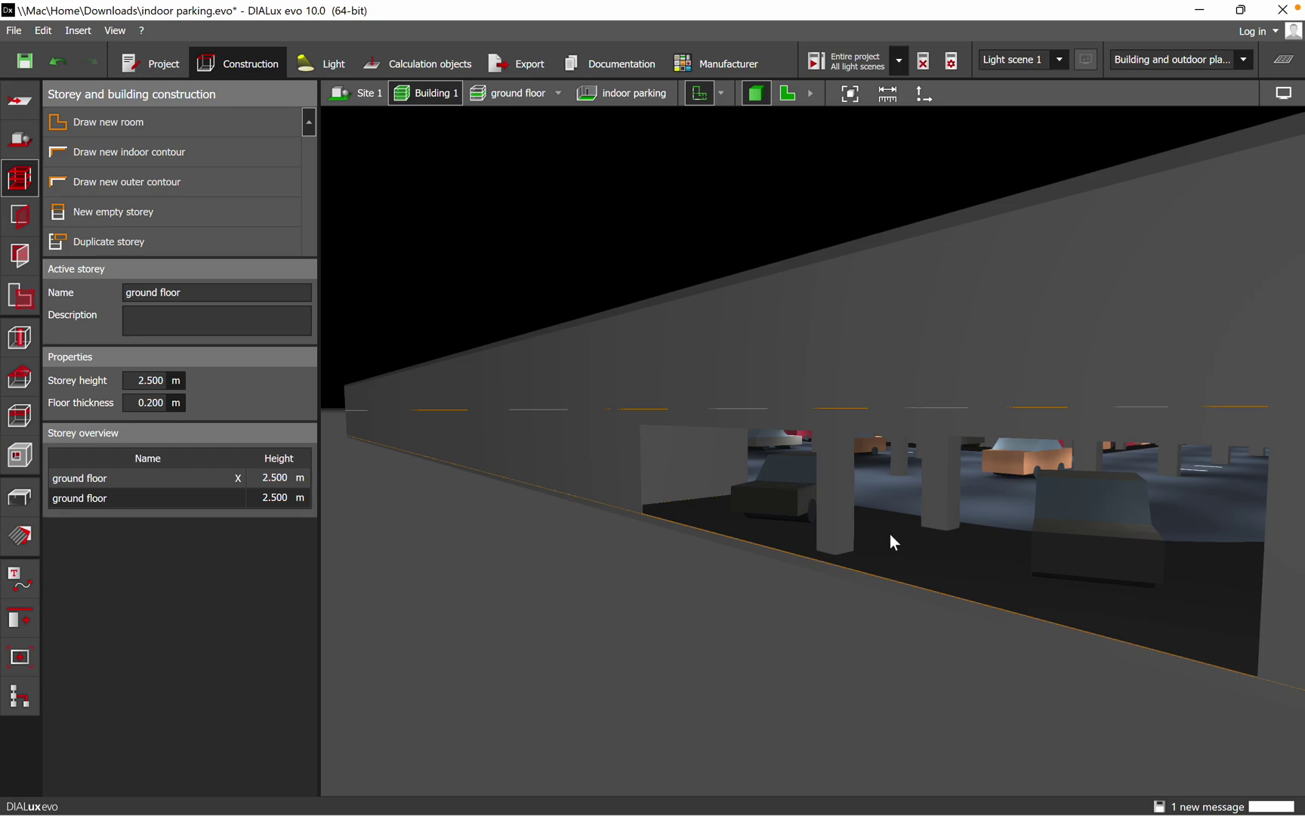
pyautogui.scroll(-4, 914, 512)
pyautogui.scroll(4, 904, 513)
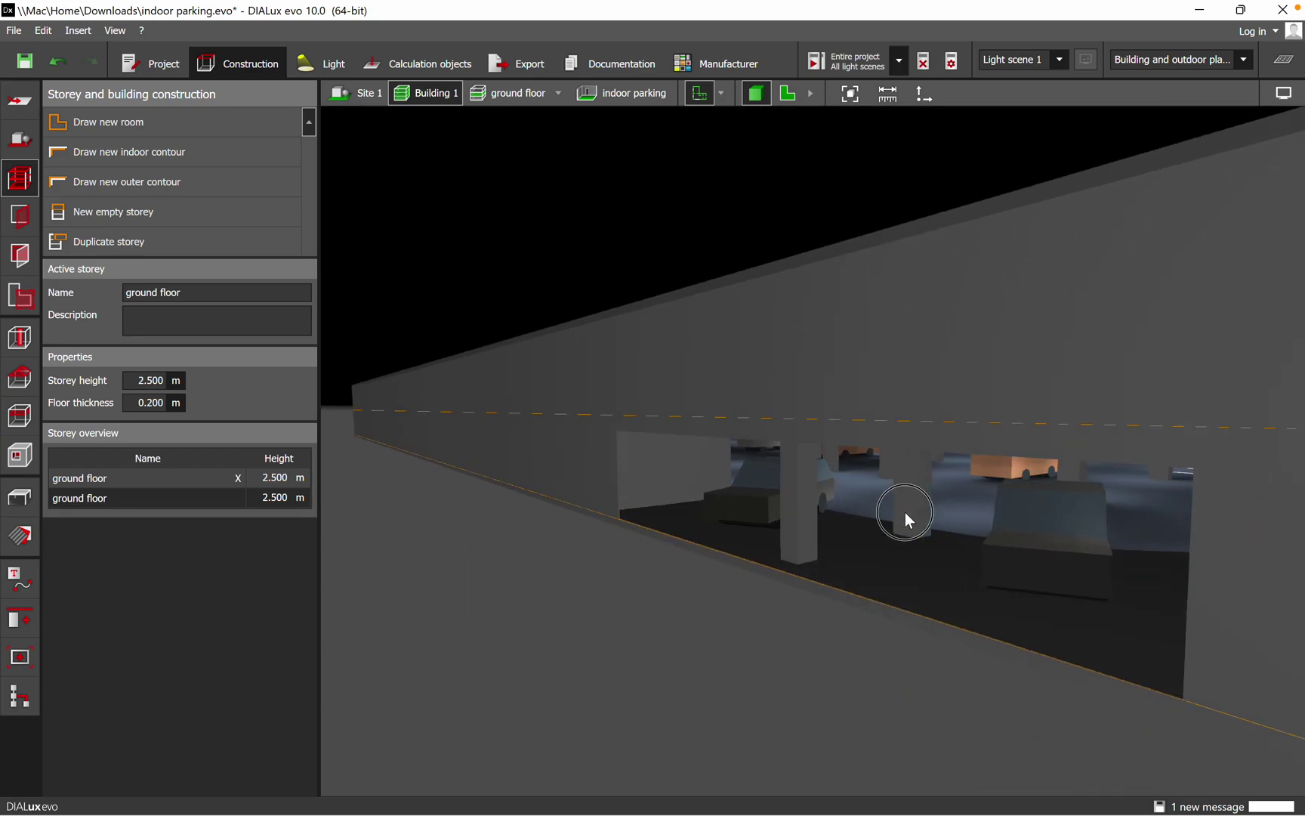
pyautogui.scroll(-3, 910, 514)
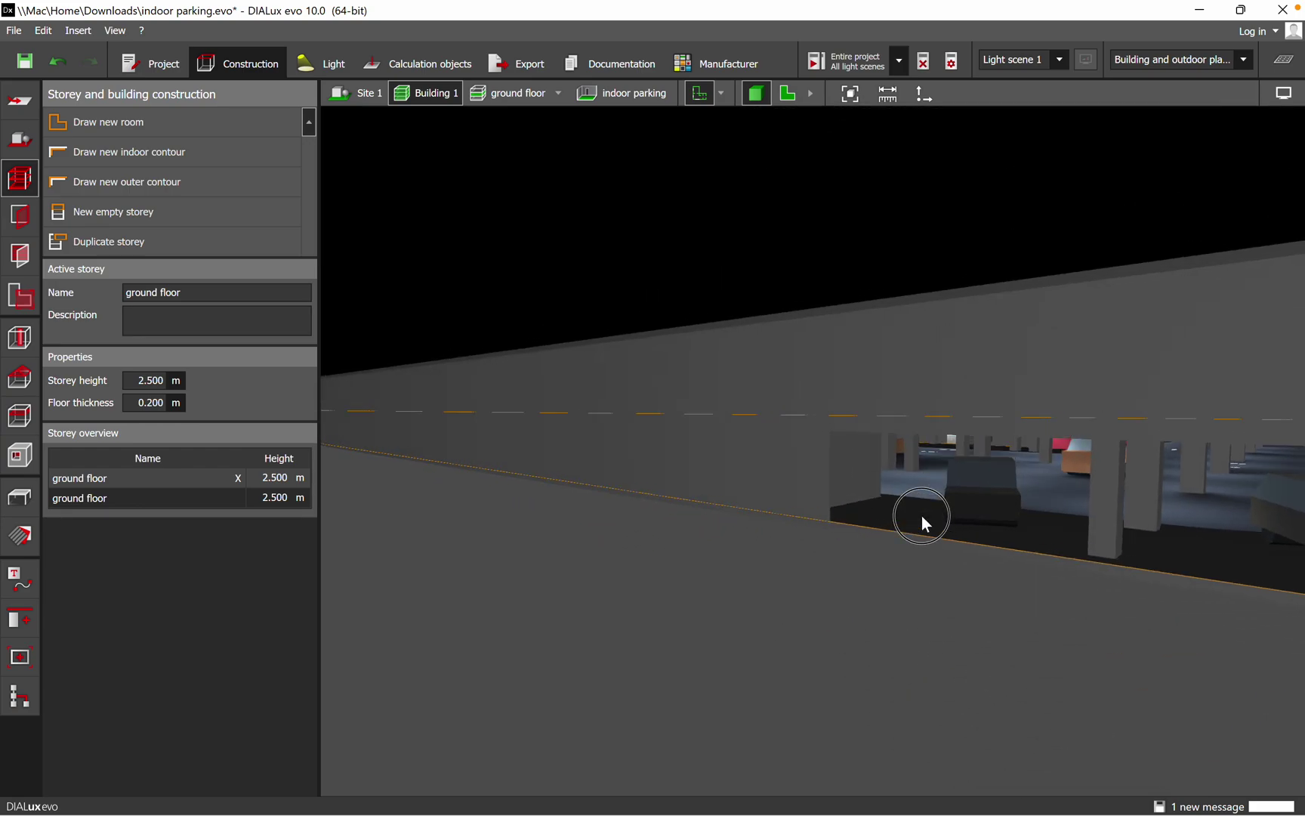
# - Rename the duplicated upper storey as "1st floor"
pyautogui.click(544, 97)
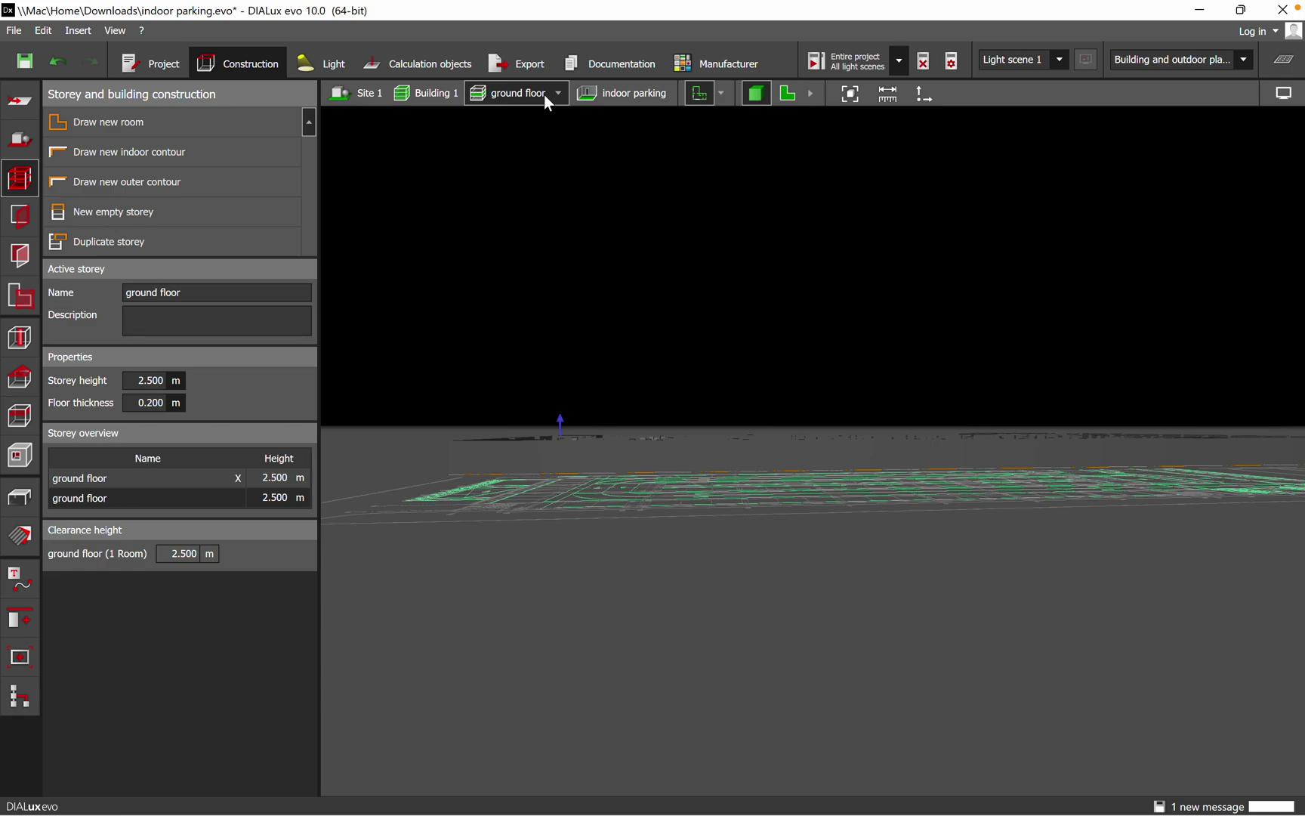
pyautogui.click(200, 291)
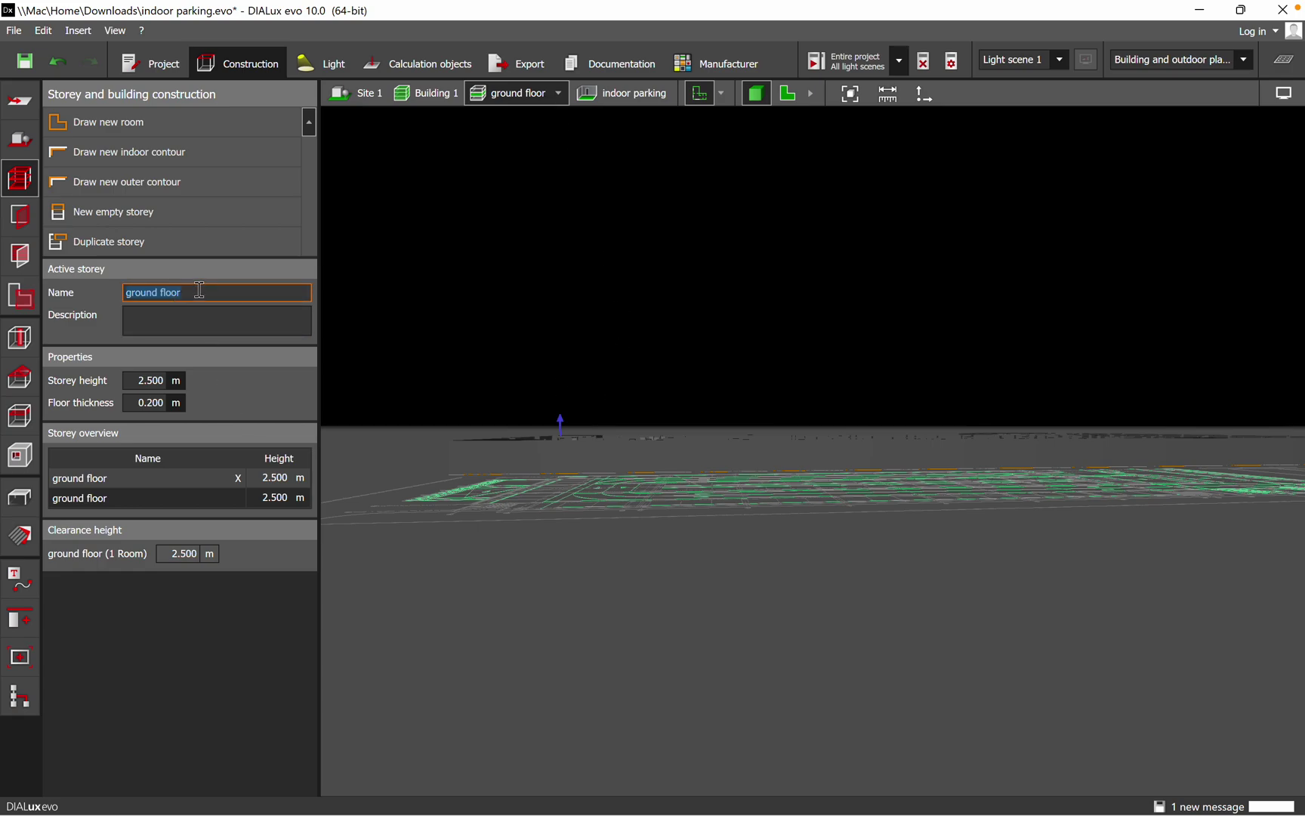
pyautogui.write('1st flo')
pyautogui.press('BackSpace')
pyautogui.press('BackSpace')
pyautogui.write('loor')
pyautogui.press('Return')
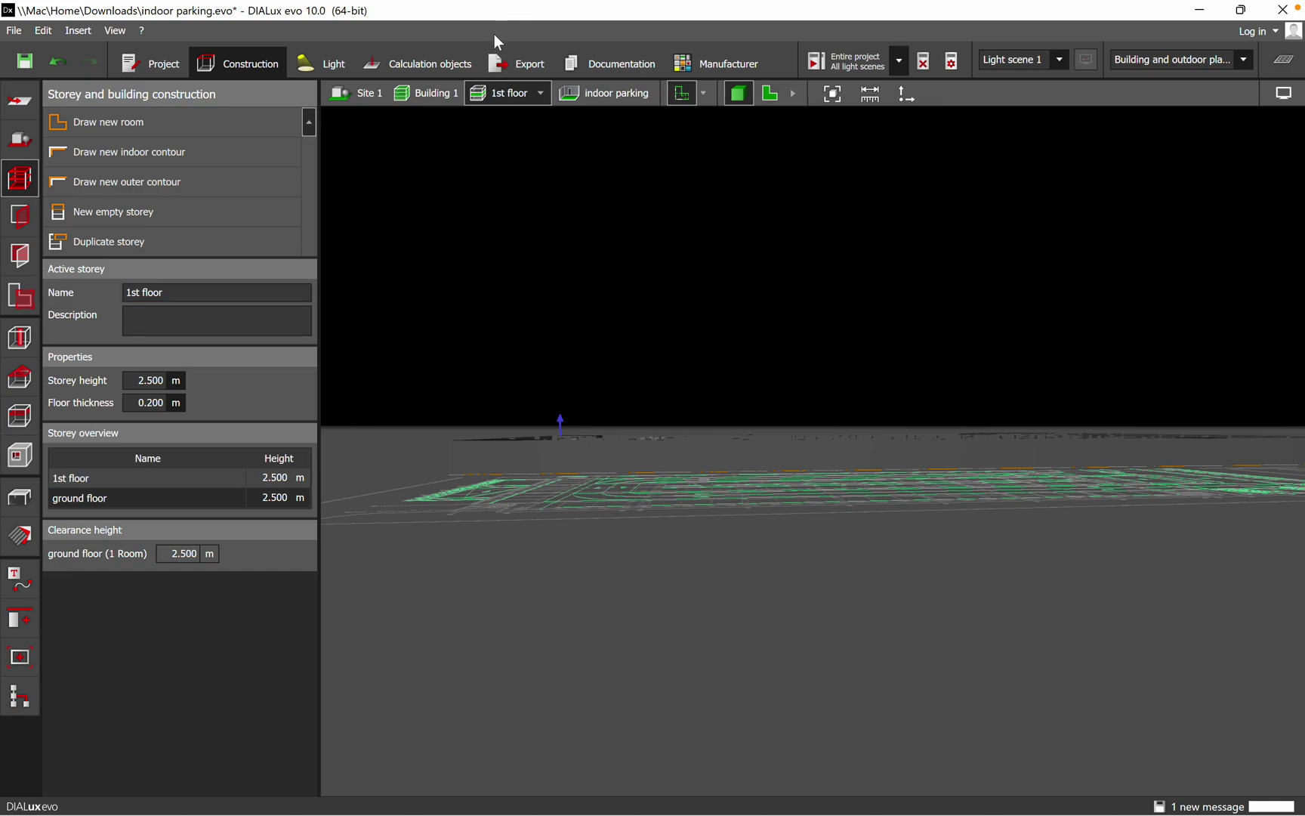
# - View Building 1 from above and switch the display to Site 1
pyautogui.click(421, 95)
pyautogui.moveTo(525, 266); pyautogui.dragTo(582, 433, button='right')
pyautogui.scroll(-3, 533, 280)
pyautogui.click(361, 93)
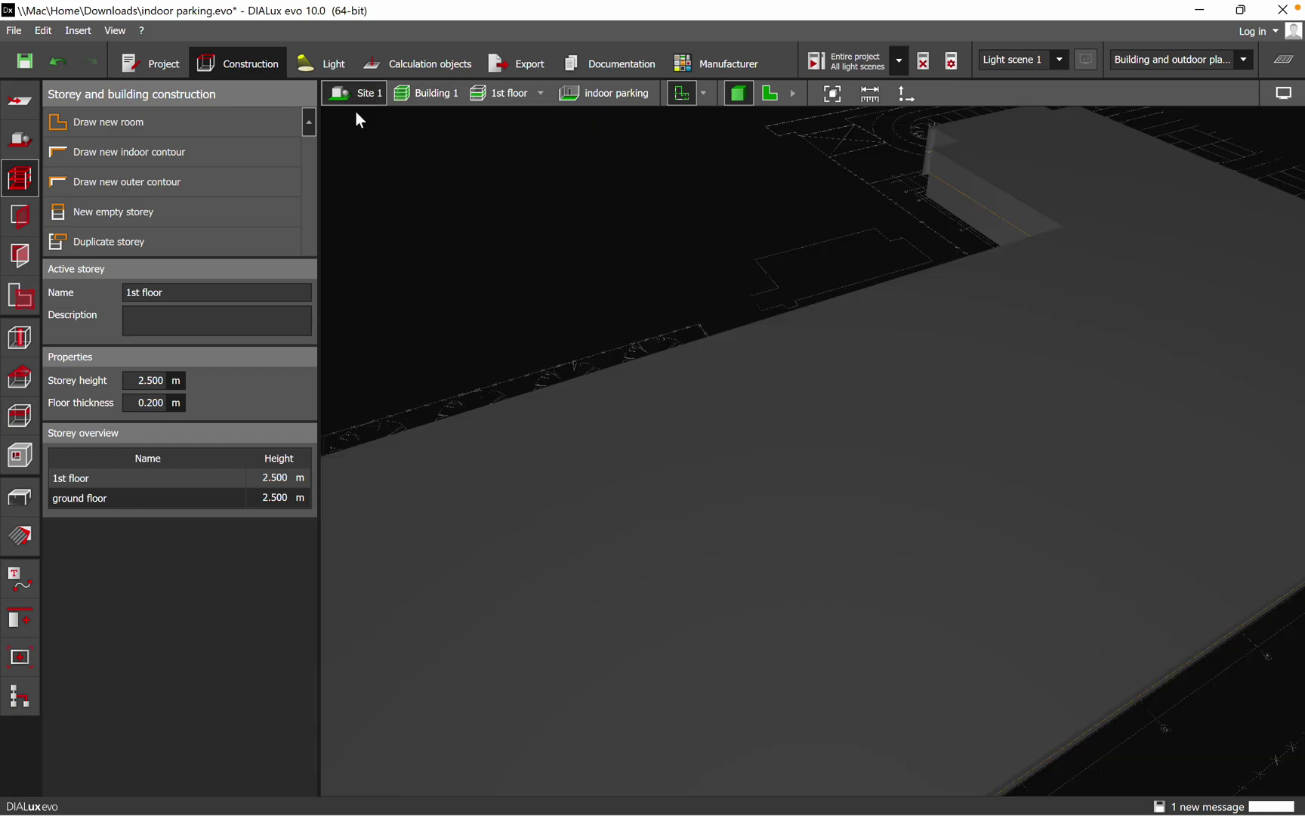
# - Inspect the two-storey building from outside at site level, around the ground-floor entrance opening and the roof
pyautogui.scroll(-4, 745, 404)
pyautogui.moveTo(705, 541); pyautogui.dragTo(1021, 435, button='right')
pyautogui.moveTo(1021, 436); pyautogui.dragTo(842, 544)
pyautogui.scroll(5, 996, 378)
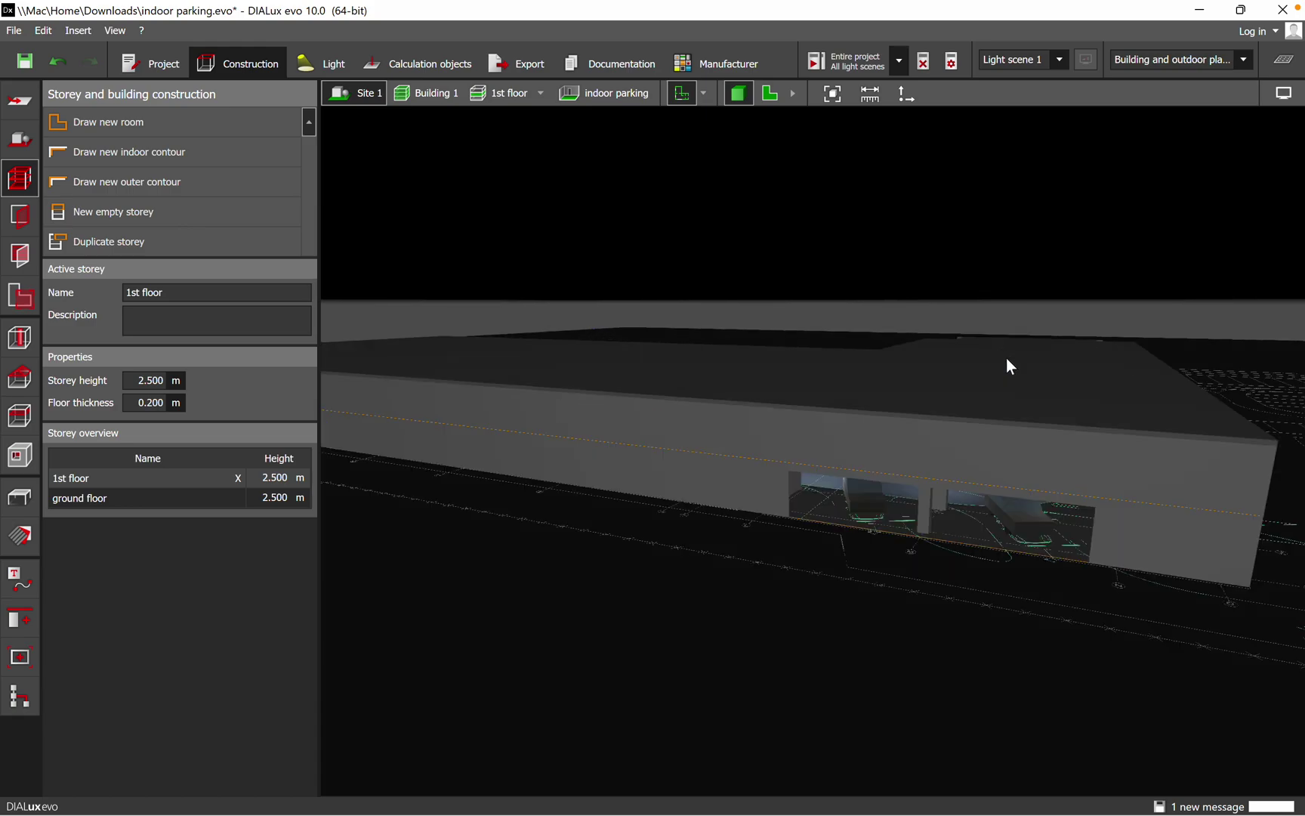
pyautogui.click(966, 463)
pyautogui.moveTo(914, 485); pyautogui.dragTo(850, 605, button='right')
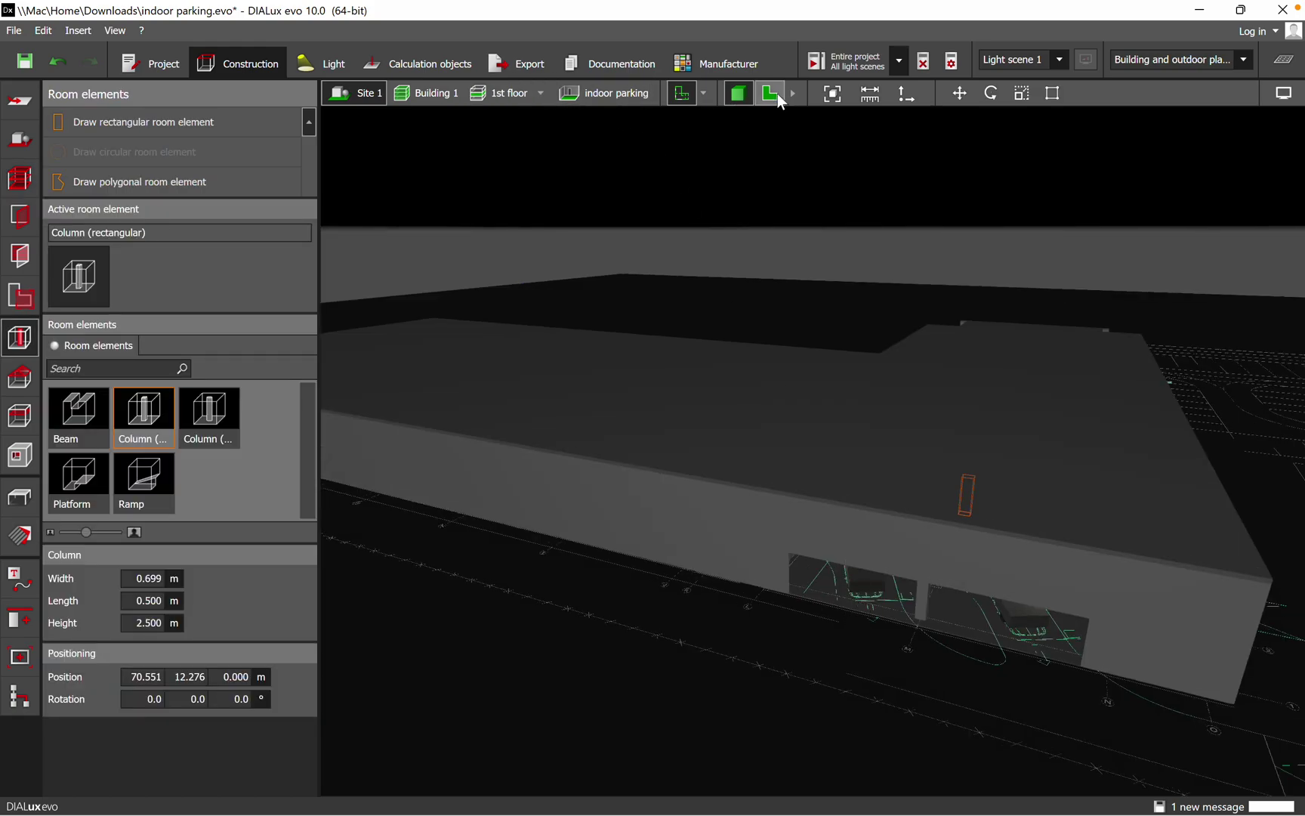
# - Display the 1st floor's indoor parking room and examine its cars and columns
pyautogui.click(629, 92)
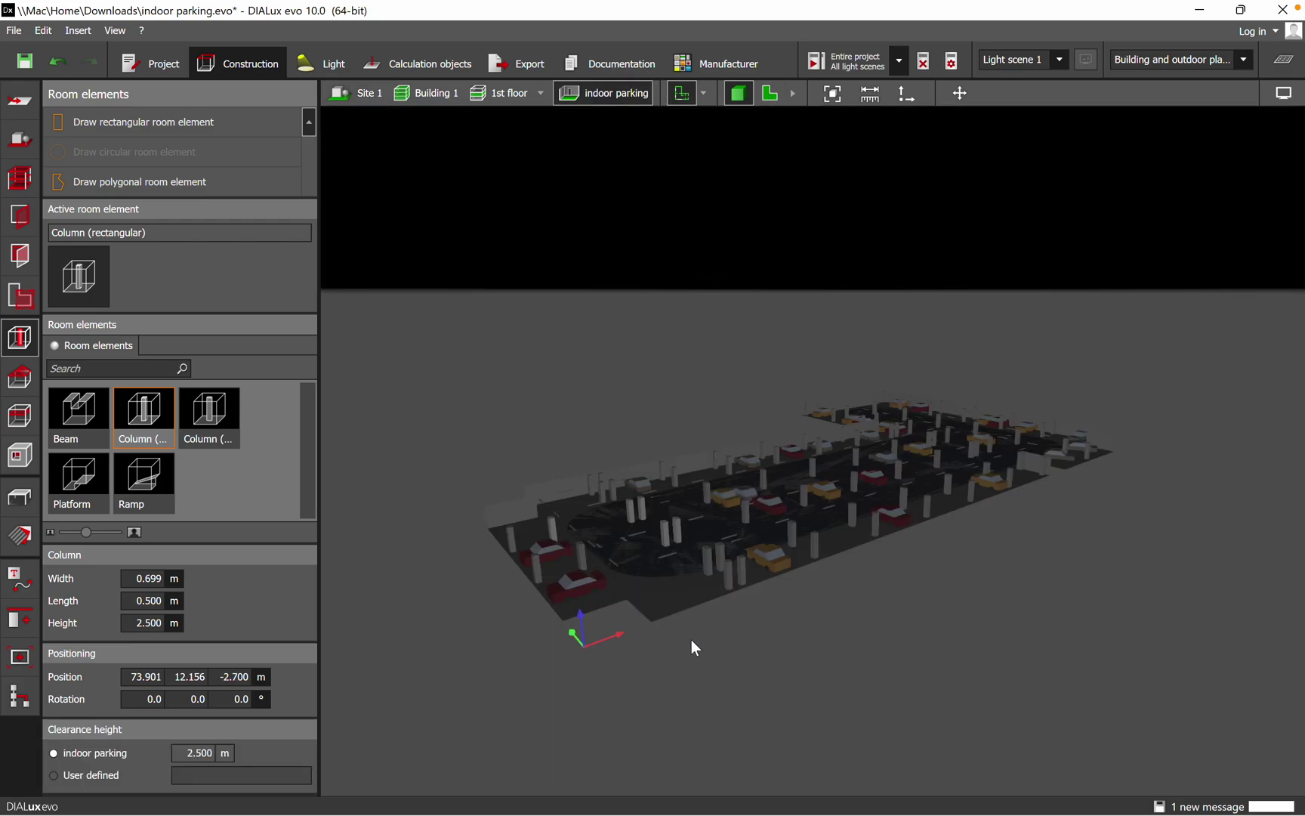
pyautogui.moveTo(691, 640); pyautogui.dragTo(719, 529, button='right')
pyautogui.scroll(4, 682, 614)
pyautogui.moveTo(719, 529); pyautogui.dragTo(675, 622)
# - Compare the 1st floor display with the exterior of Building 1, ending on the 1st floor
pyautogui.click(507, 92)
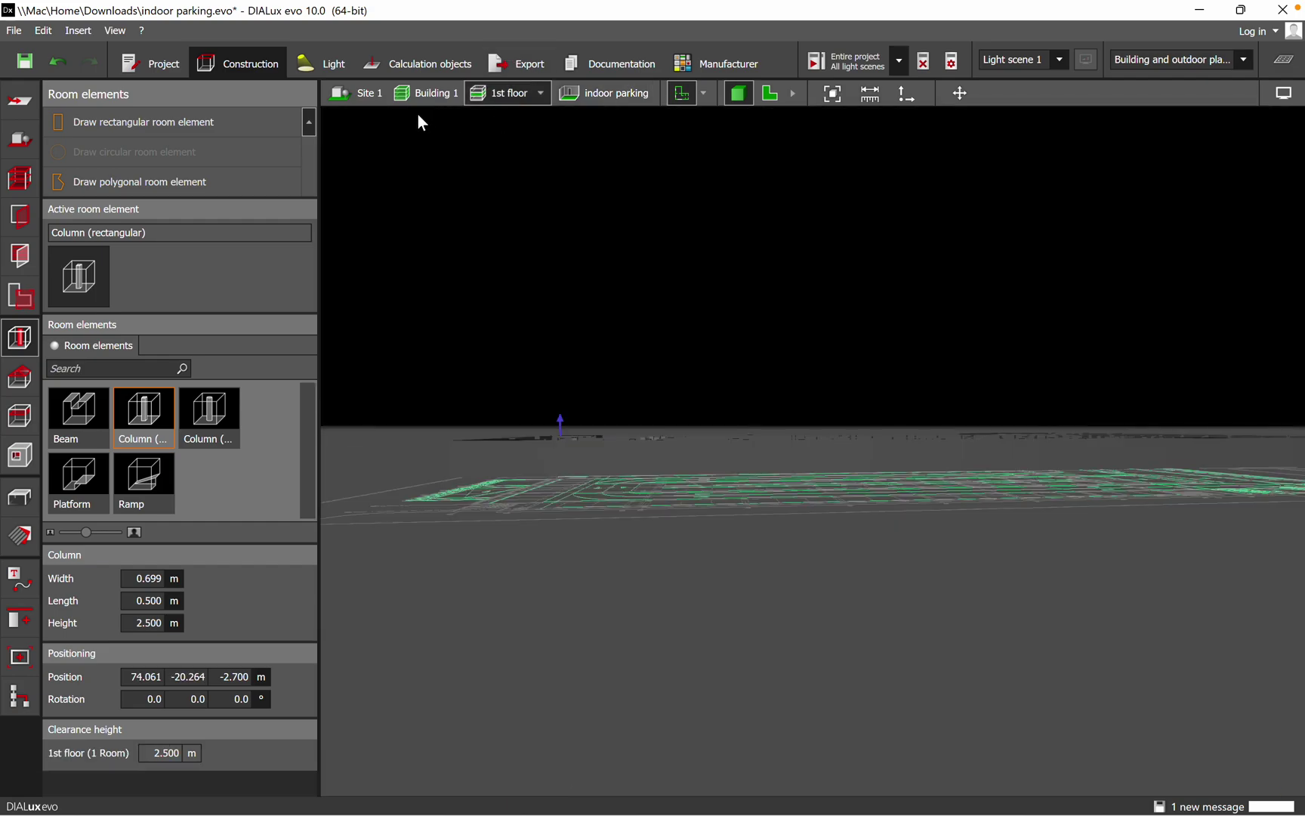
pyautogui.click(427, 92)
pyautogui.moveTo(594, 628); pyautogui.dragTo(608, 605)
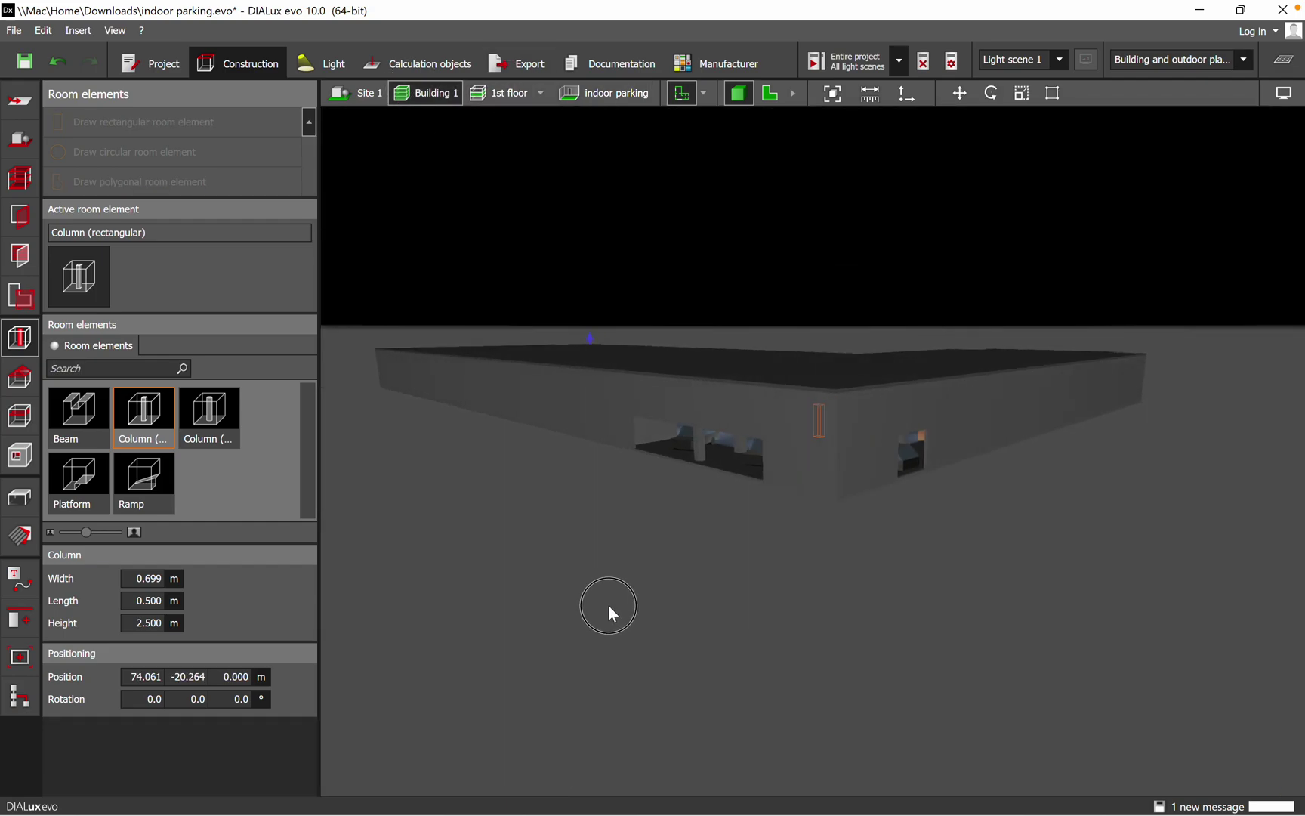
pyautogui.click(530, 93)
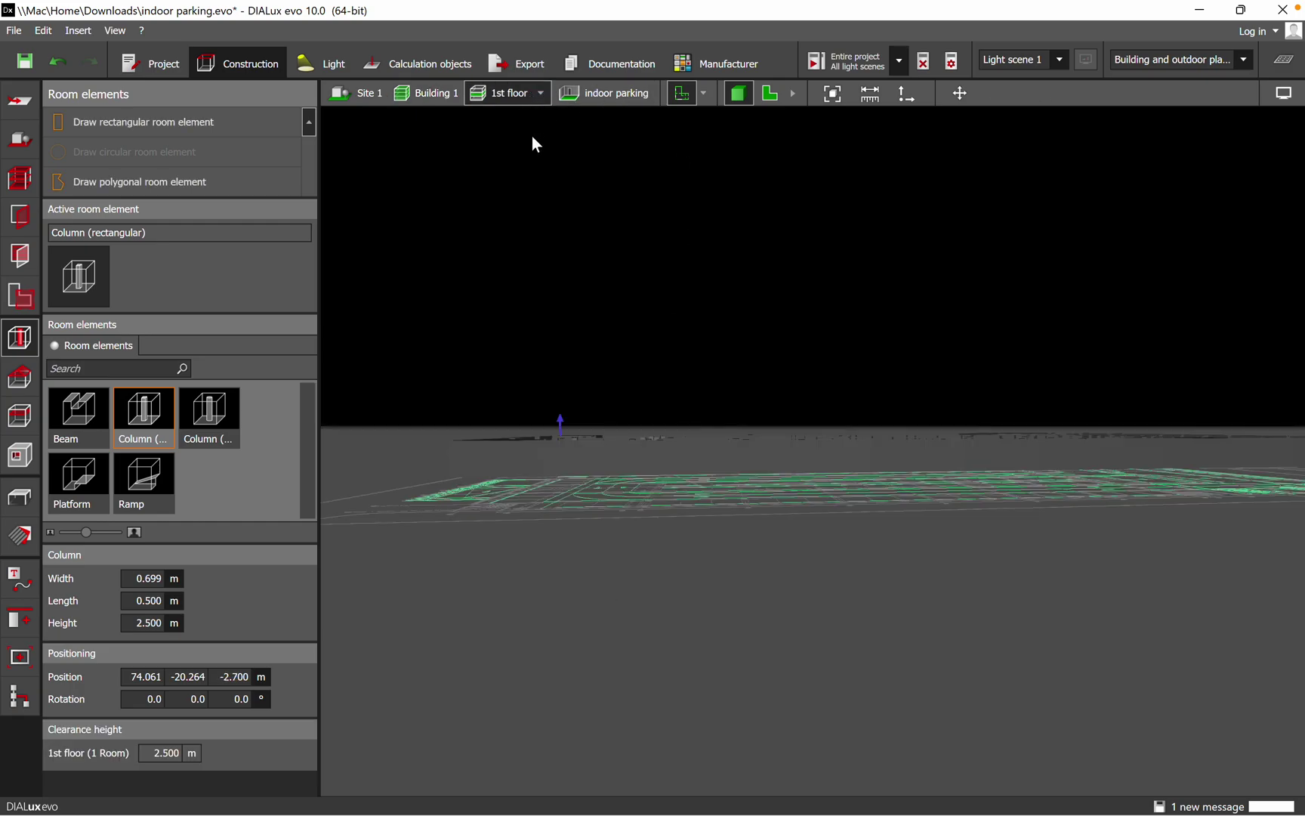
# - Switch the active storey to the ground floor and examine its parking layout and end walls from above
pyautogui.click(542, 90)
pyautogui.click(577, 137)
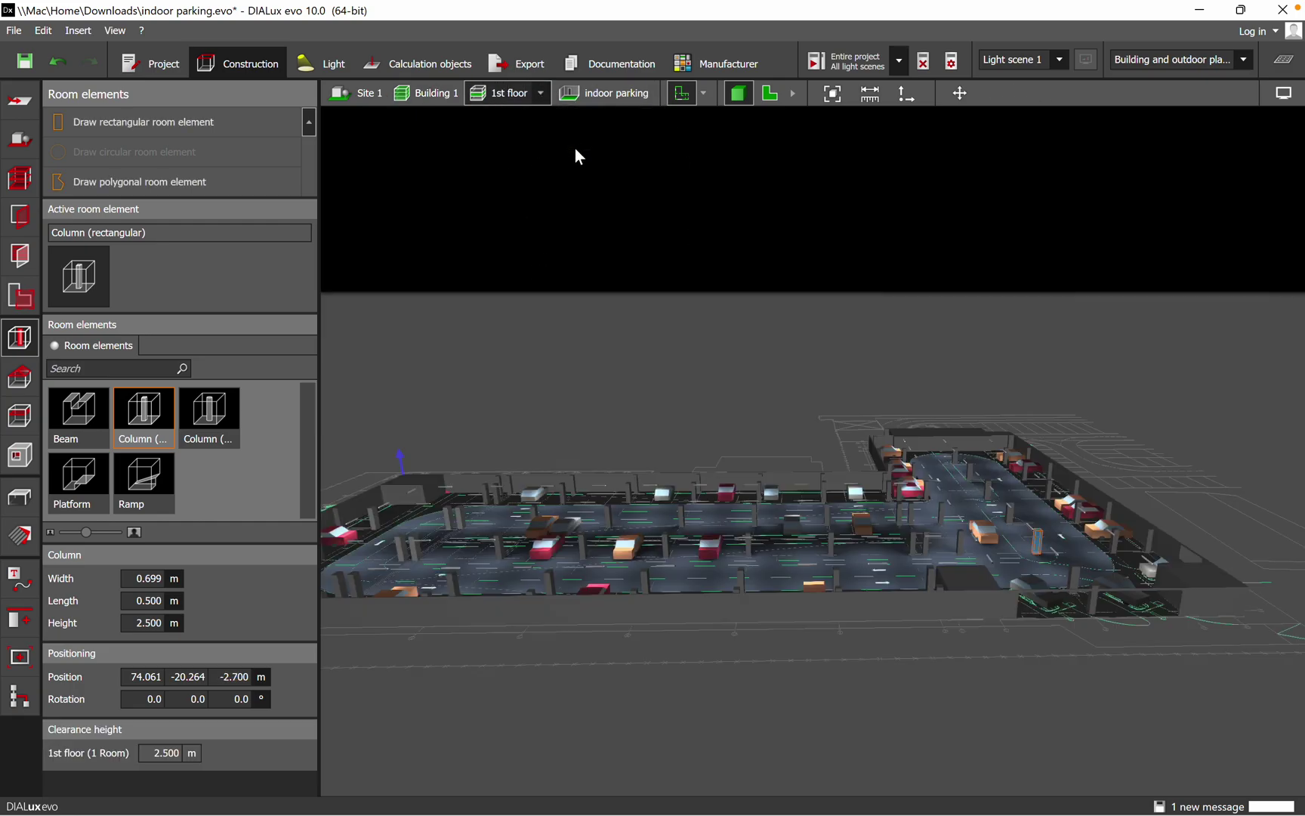
pyautogui.moveTo(699, 575); pyautogui.dragTo(788, 650)
pyautogui.moveTo(788, 650); pyautogui.dragTo(796, 635, button='right')
pyautogui.moveTo(990, 373); pyautogui.dragTo(588, 397, button='middle')
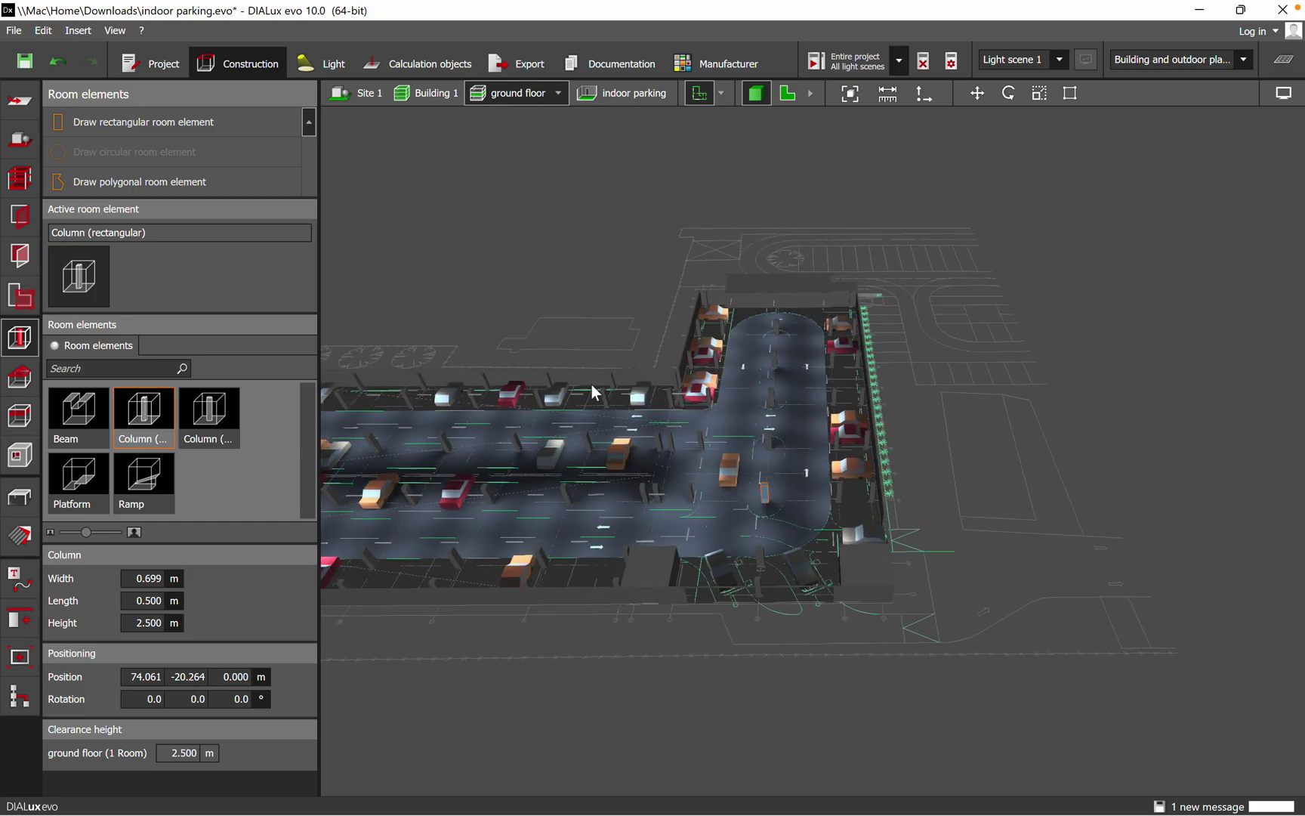
pyautogui.scroll(-3, 588, 396)
pyautogui.moveTo(836, 522); pyautogui.dragTo(635, 544, button='right')
pyautogui.moveTo(636, 543); pyautogui.dragTo(1000, 507)
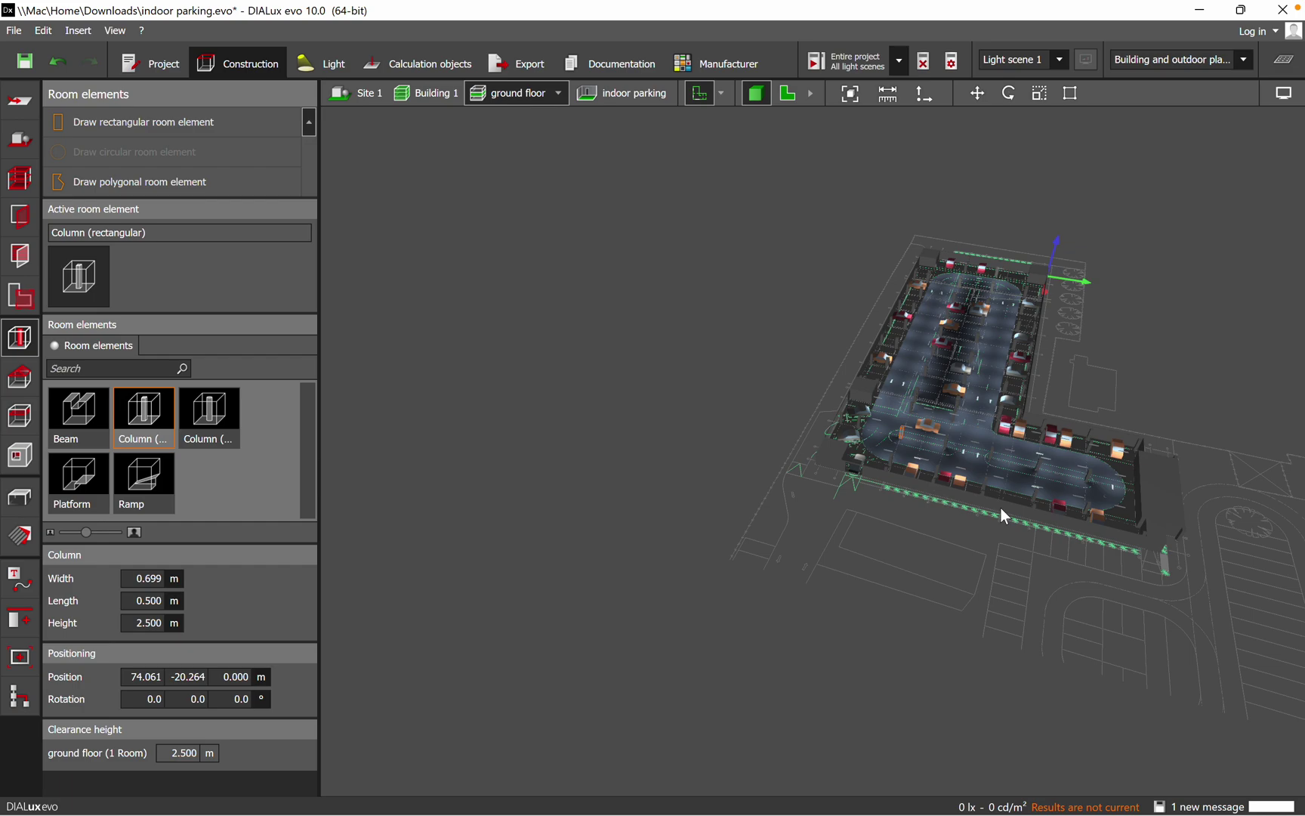
pyautogui.moveTo(1034, 490); pyautogui.dragTo(836, 427, button='middle')
pyautogui.scroll(-3, 836, 428)
pyautogui.scroll(4, 1005, 594)
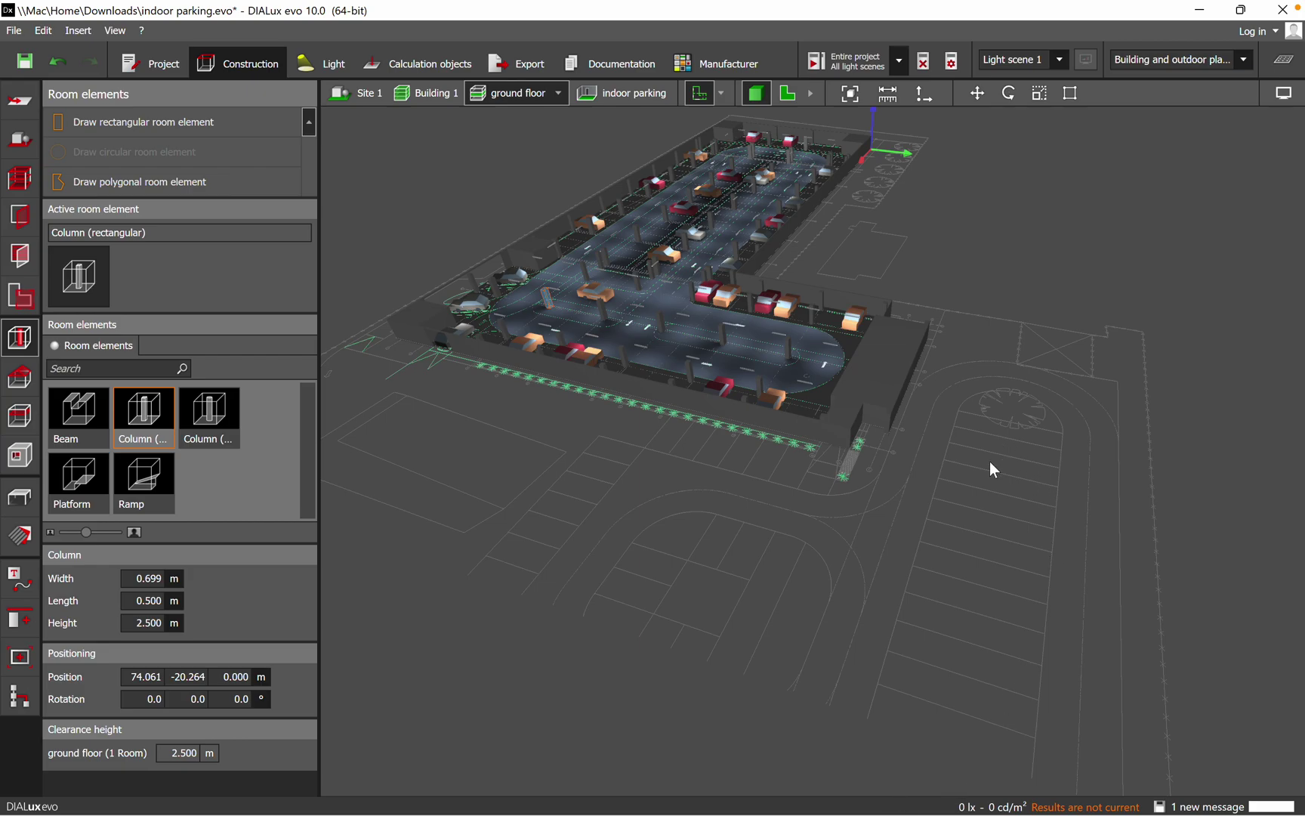
# - Inspect the ground floor from the opposite sides and at a low angle by the entrance opening
pyautogui.moveTo(897, 559); pyautogui.dragTo(795, 667, button='right')
pyautogui.scroll(2, 1041, 475)
pyautogui.moveTo(1040, 475); pyautogui.dragTo(1074, 679, button='right')
pyautogui.scroll(-3, 916, 534)
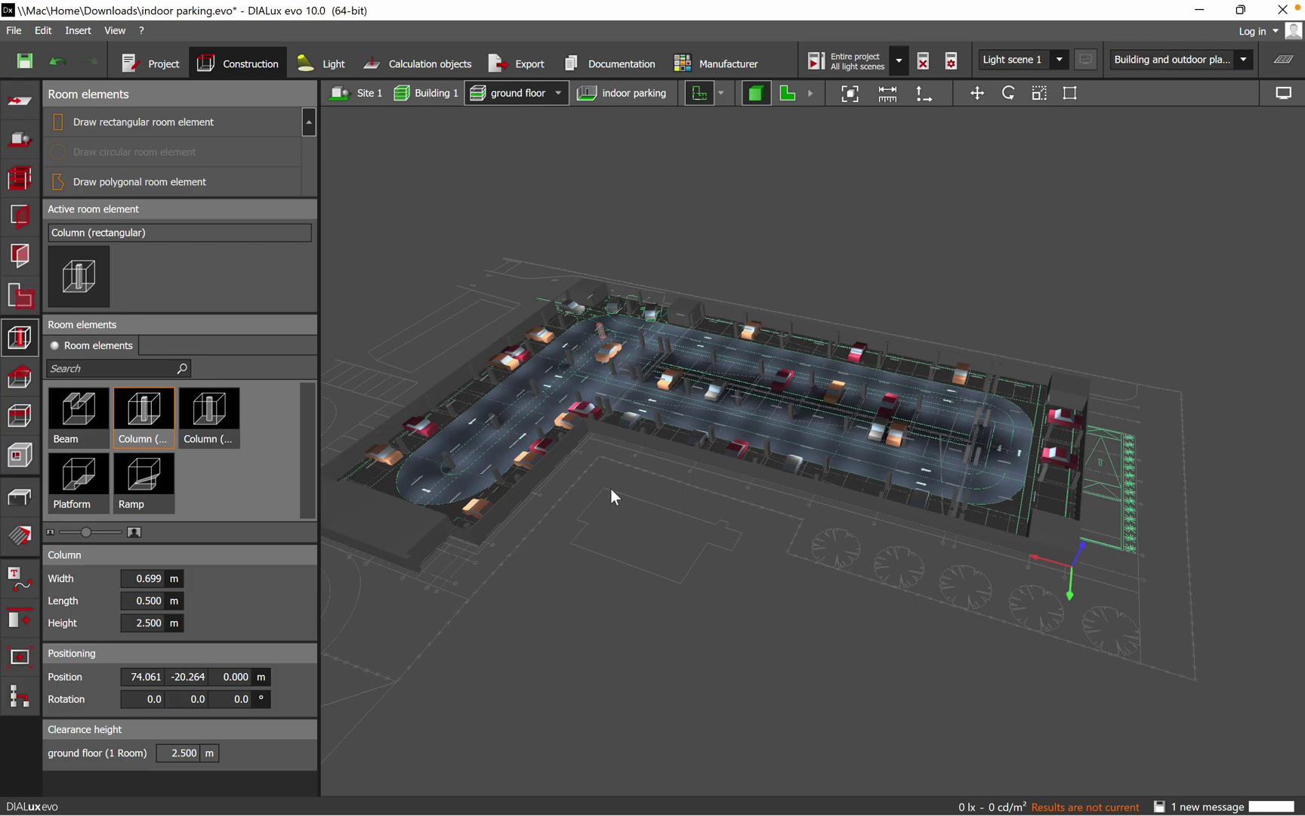
pyautogui.moveTo(622, 436); pyautogui.dragTo(985, 500, button='right')
pyautogui.scroll(-3, 985, 500)
pyautogui.moveTo(758, 567); pyautogui.dragTo(759, 704, button='right')
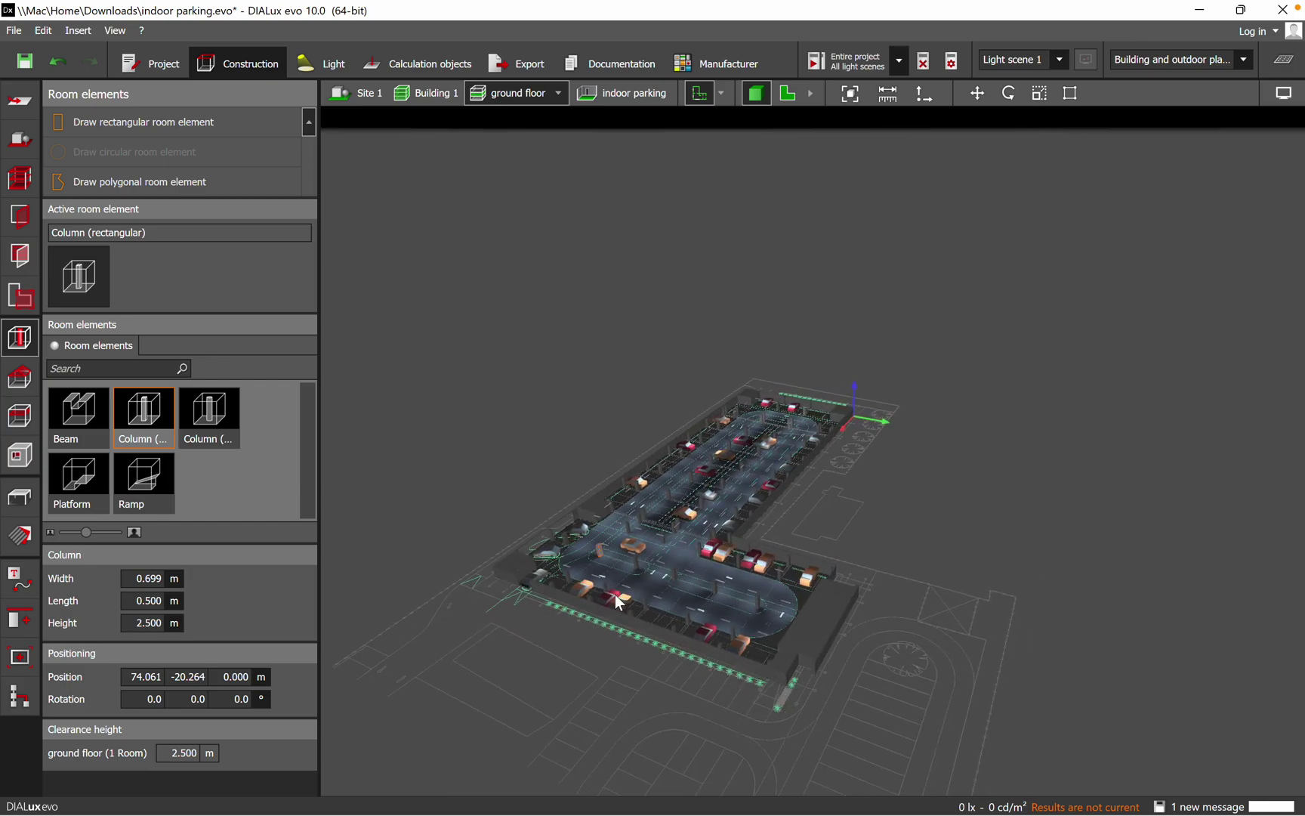
pyautogui.moveTo(619, 602); pyautogui.dragTo(700, 713, button='right')
pyautogui.scroll(3, 951, 585)
pyautogui.moveTo(1030, 563); pyautogui.dragTo(995, 524, button='middle')
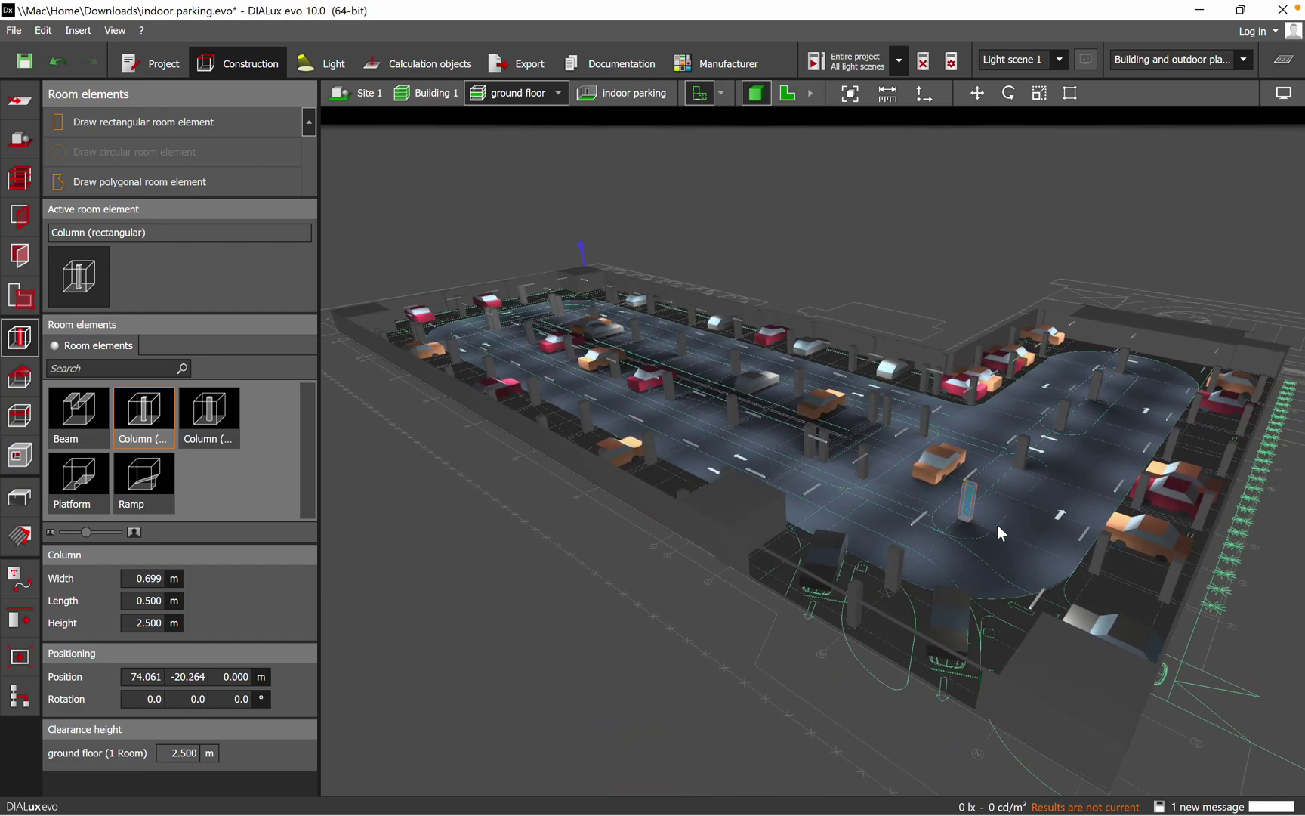
pyautogui.scroll(-4, 938, 534)
pyautogui.moveTo(813, 702); pyautogui.dragTo(904, 565, button='right')
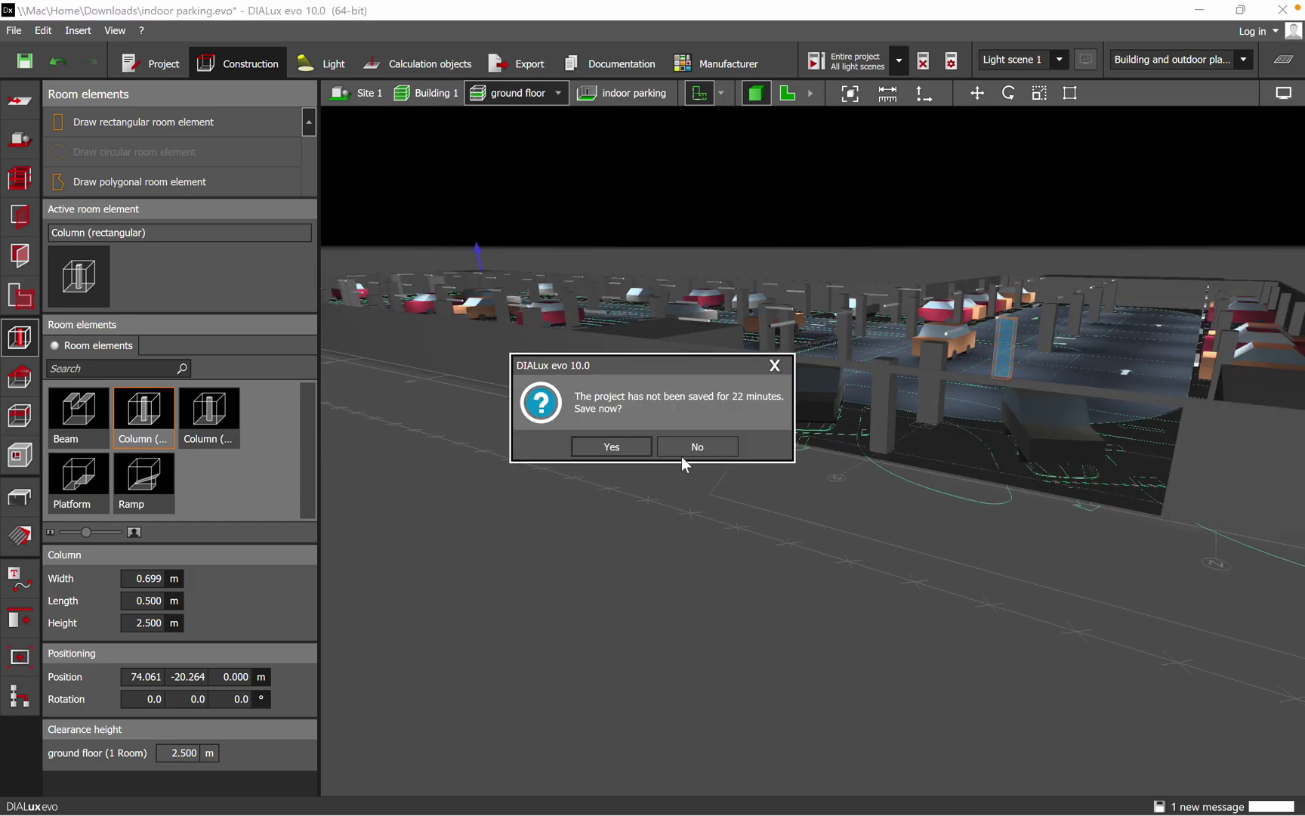